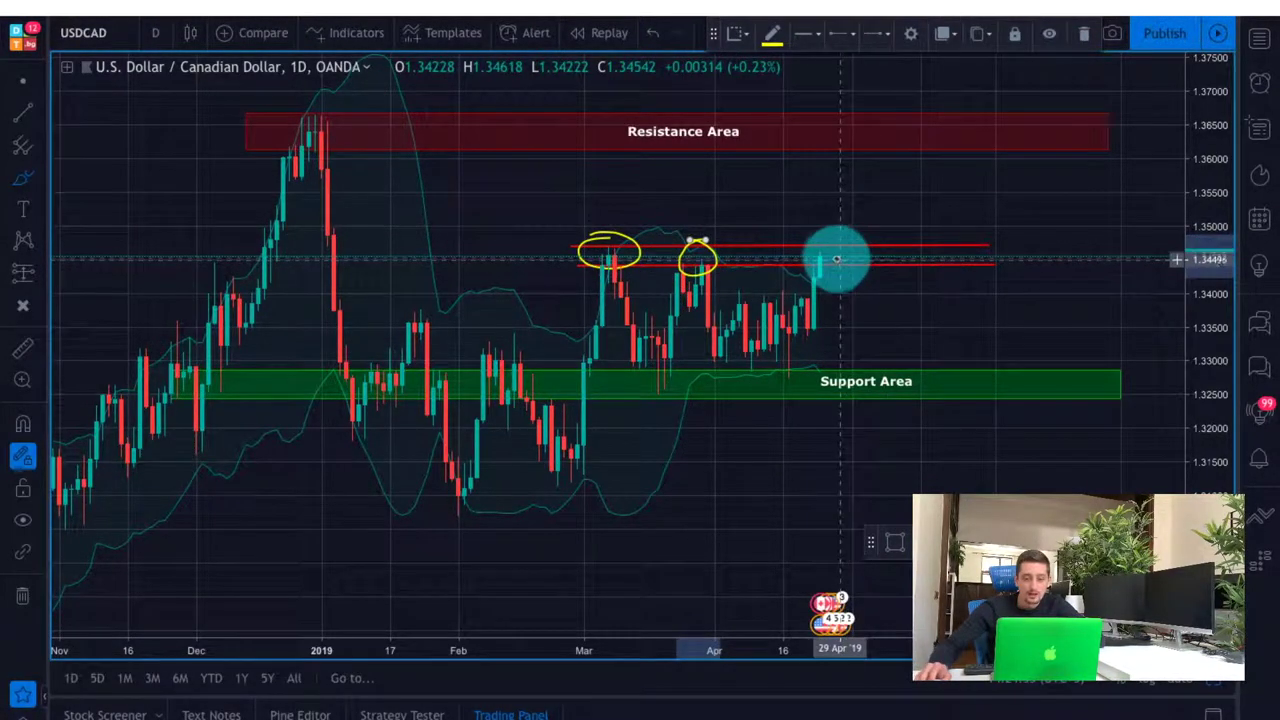
# Sketch yellow brush arrows from the current price down to the support area and up to the resistance area, and circle the late-December highs
pyautogui.moveTo(839, 261); pyautogui.dragTo(906, 354)
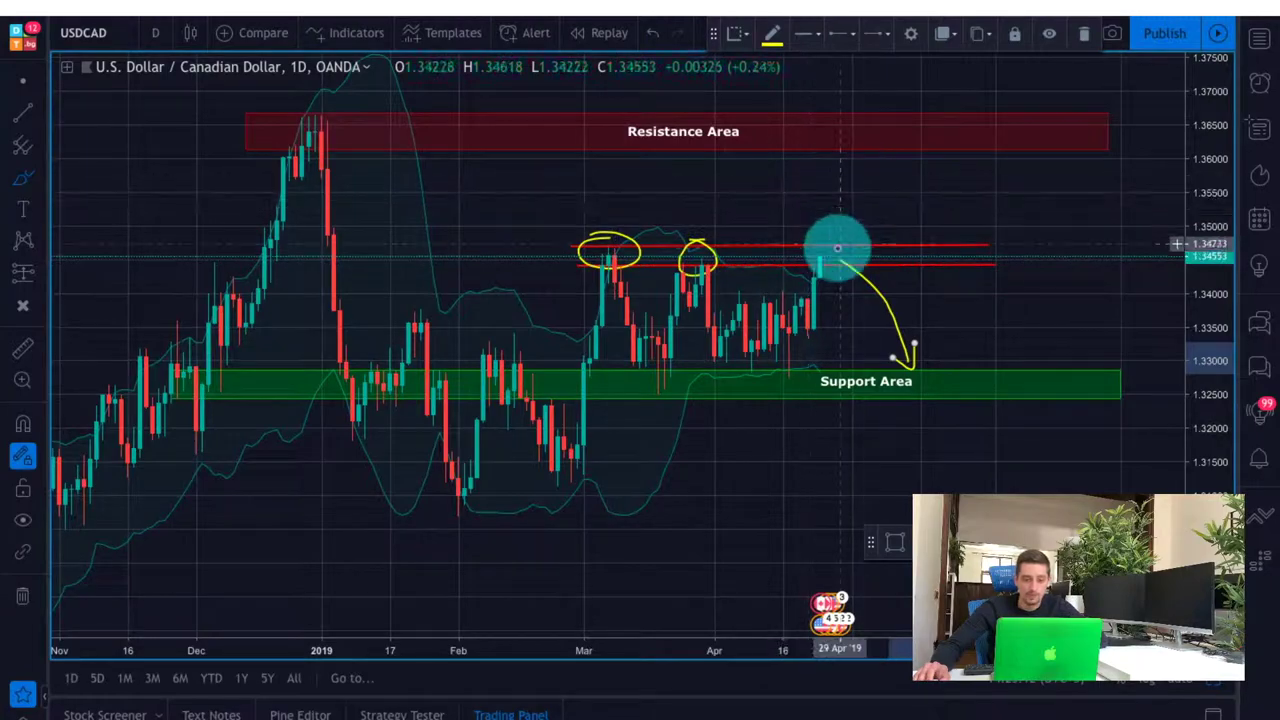
pyautogui.moveTo(823, 250)
pyautogui.mouseDown()
pyautogui.moveTo(837, 209)
pyautogui.moveTo(863, 242)
pyautogui.moveTo(934, 146)
pyautogui.moveTo(935, 175)
pyautogui.mouseUp()
pyautogui.hscroll(-1, 866, 260)
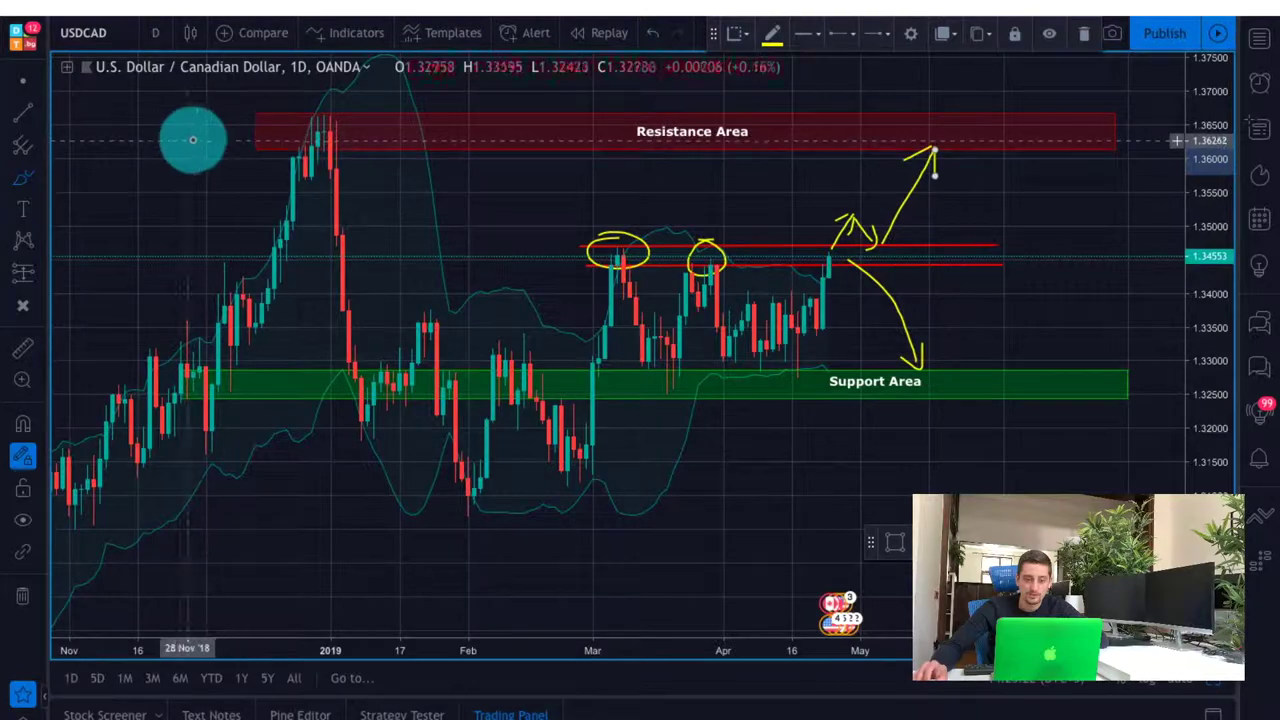
pyautogui.moveTo(297, 130)
pyautogui.mouseDown()
pyautogui.moveTo(349, 129)
pyautogui.moveTo(298, 127)
pyautogui.mouseUp()
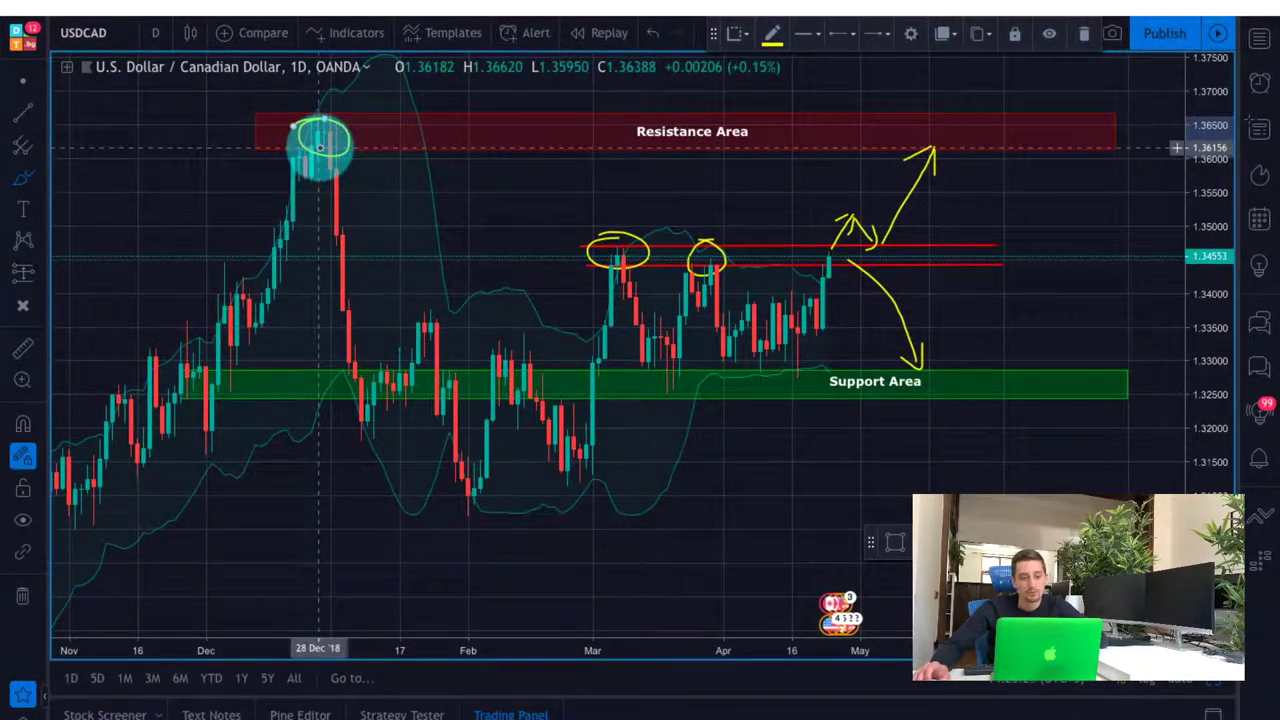
# Switch the USDCAD chart to the 4 hours interval
pyautogui.click(155, 32)
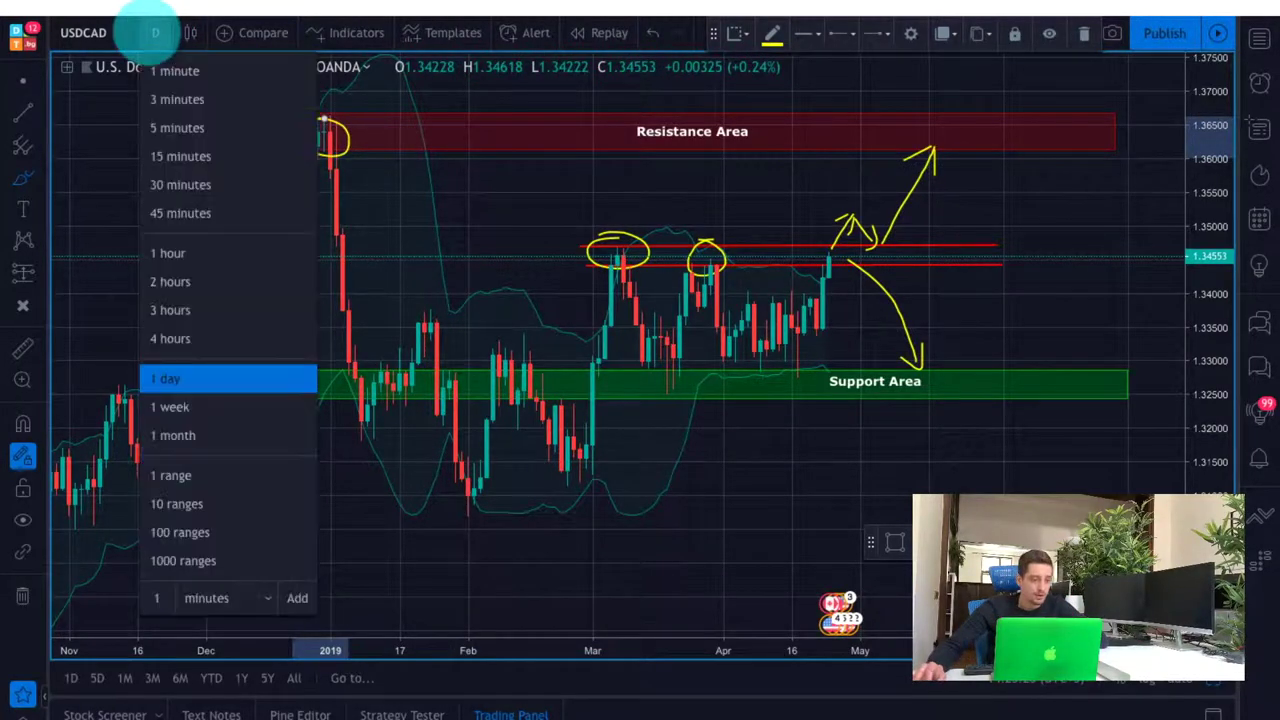
pyautogui.click(175, 338)
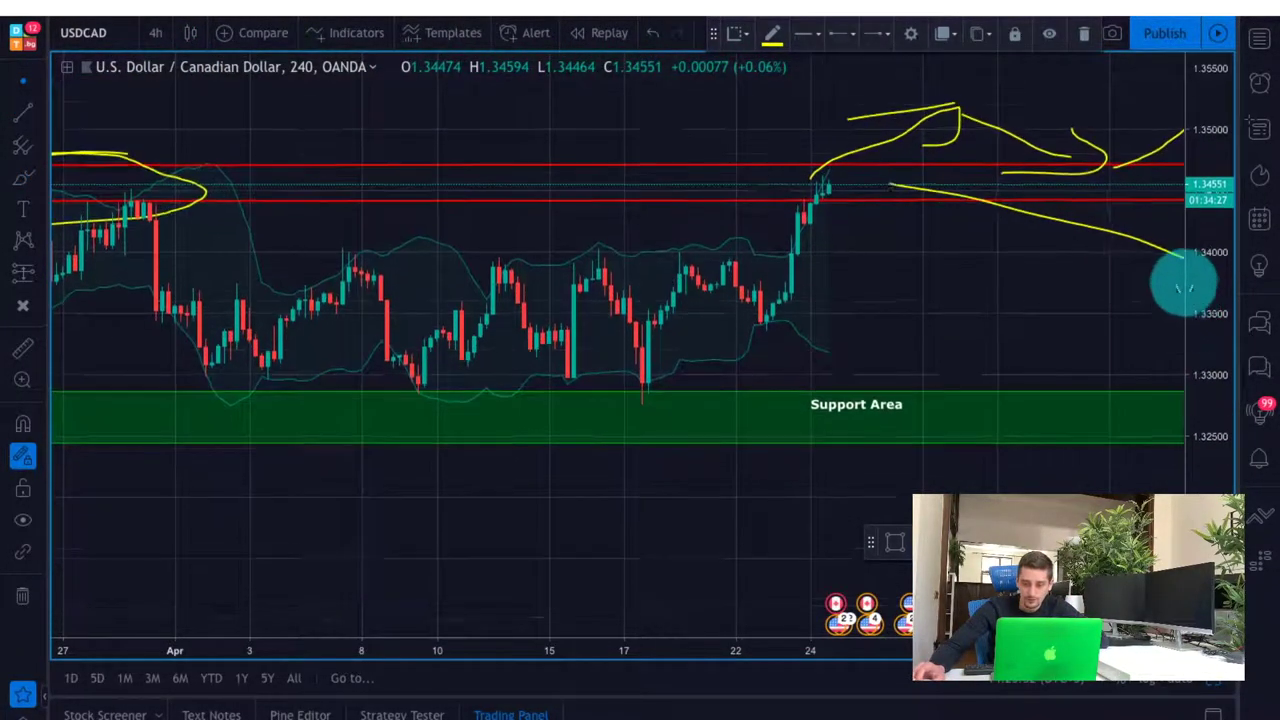
pyautogui.scroll(-4, 923, 323)
pyautogui.scroll(2, 930, 321)
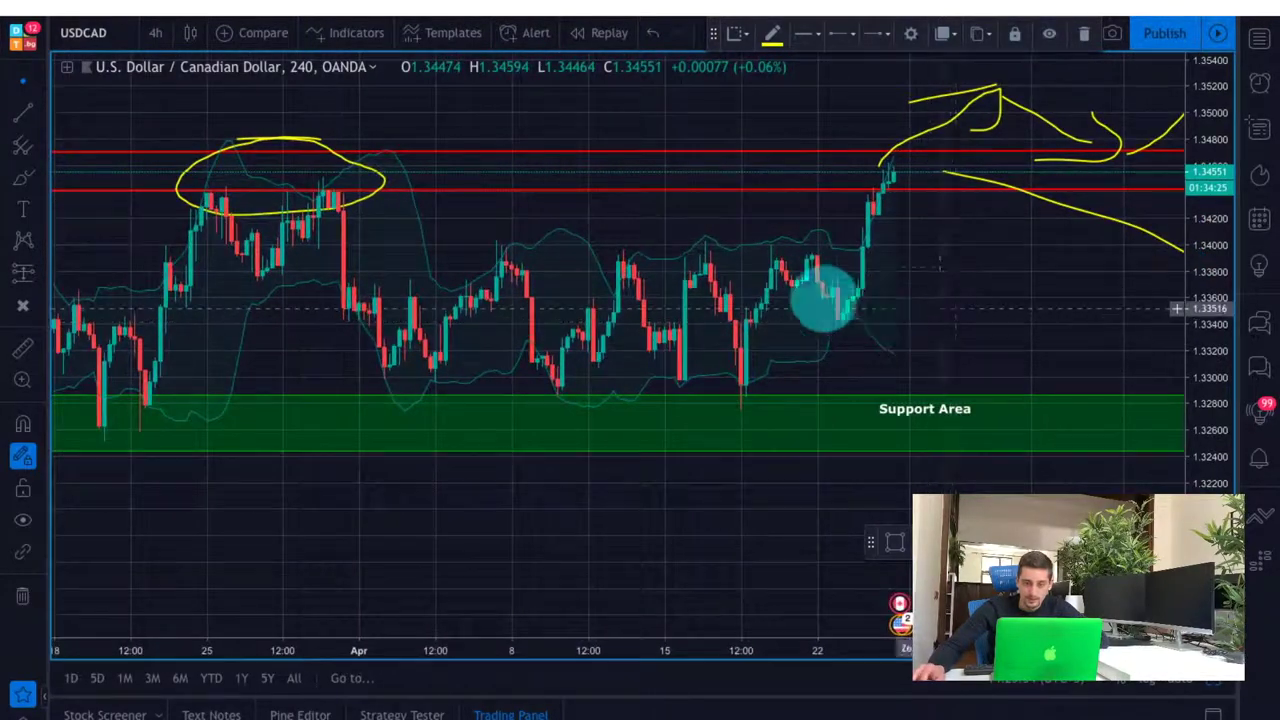
# Expand the indicator legend and hide both the BB (18, close, 2) and MA (200, close) indicators
pyautogui.click(66, 67)
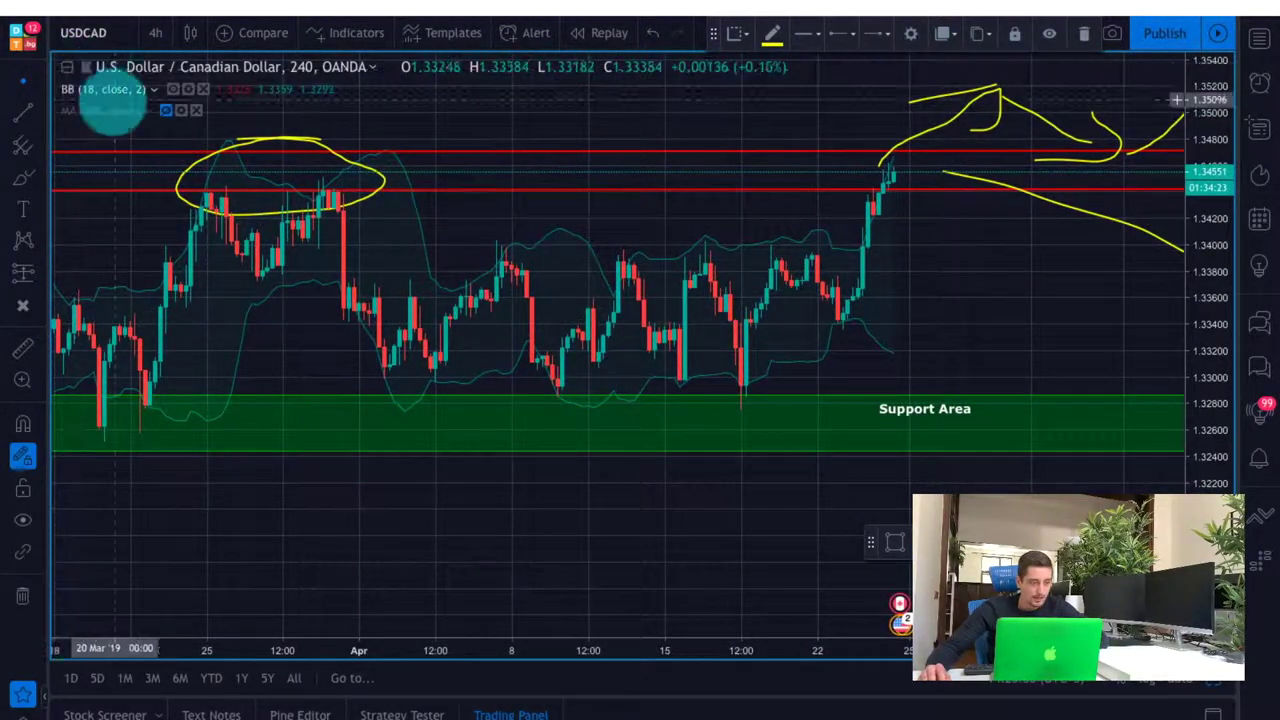
pyautogui.click(173, 89)
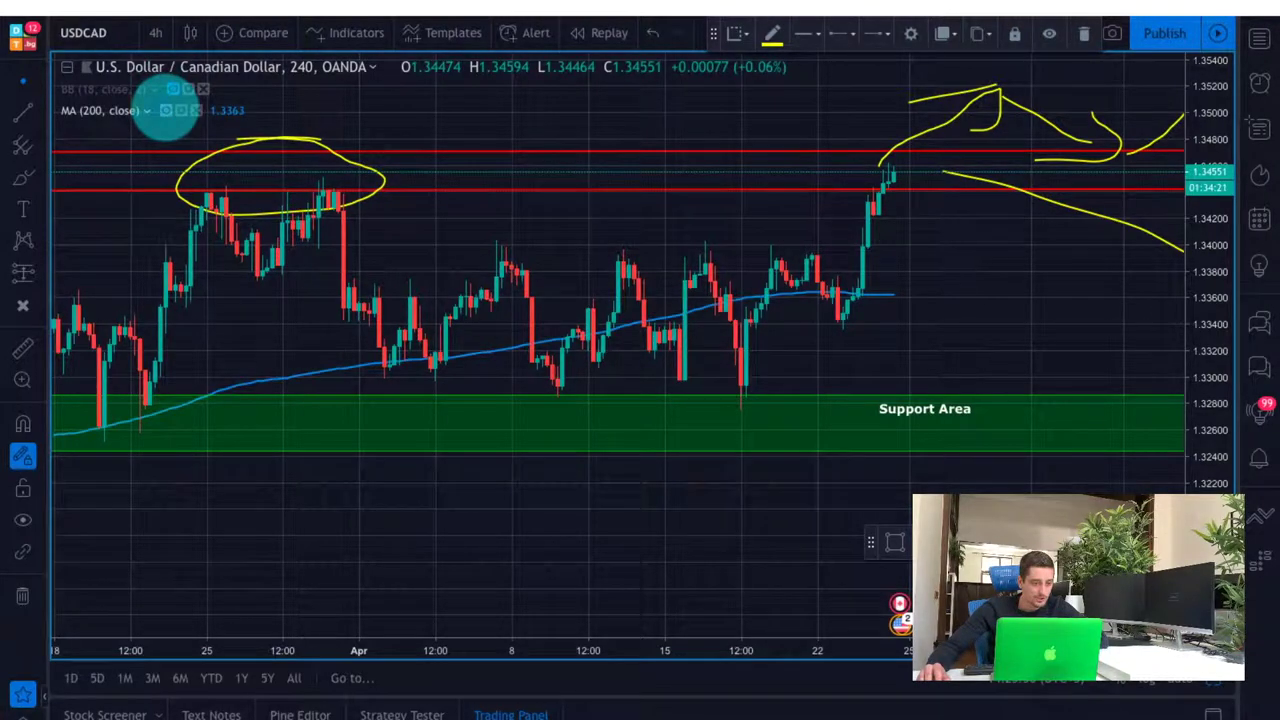
pyautogui.click(166, 110)
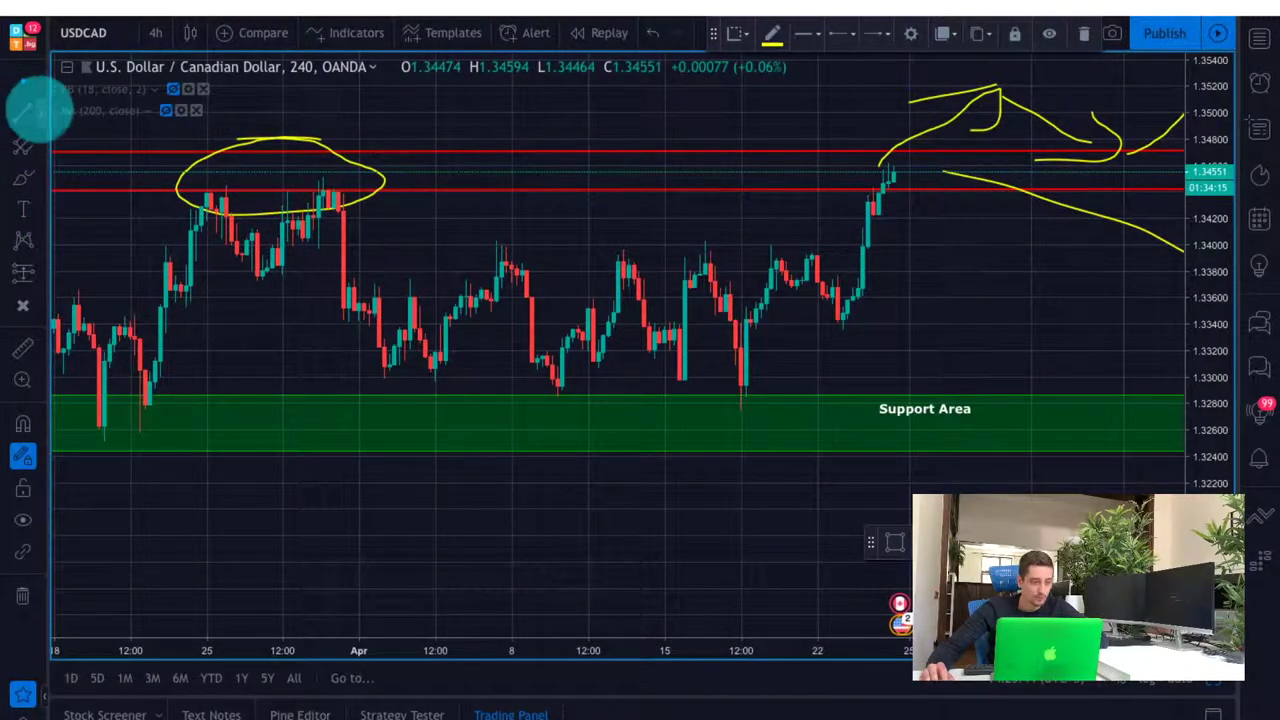
# Draw a near-horizontal trend line across the April highs and shift it onto the peaks at about 1.3394
pyautogui.click(42, 110)
pyautogui.click(138, 113)
pyautogui.moveTo(472, 254); pyautogui.dragTo(980, 256)
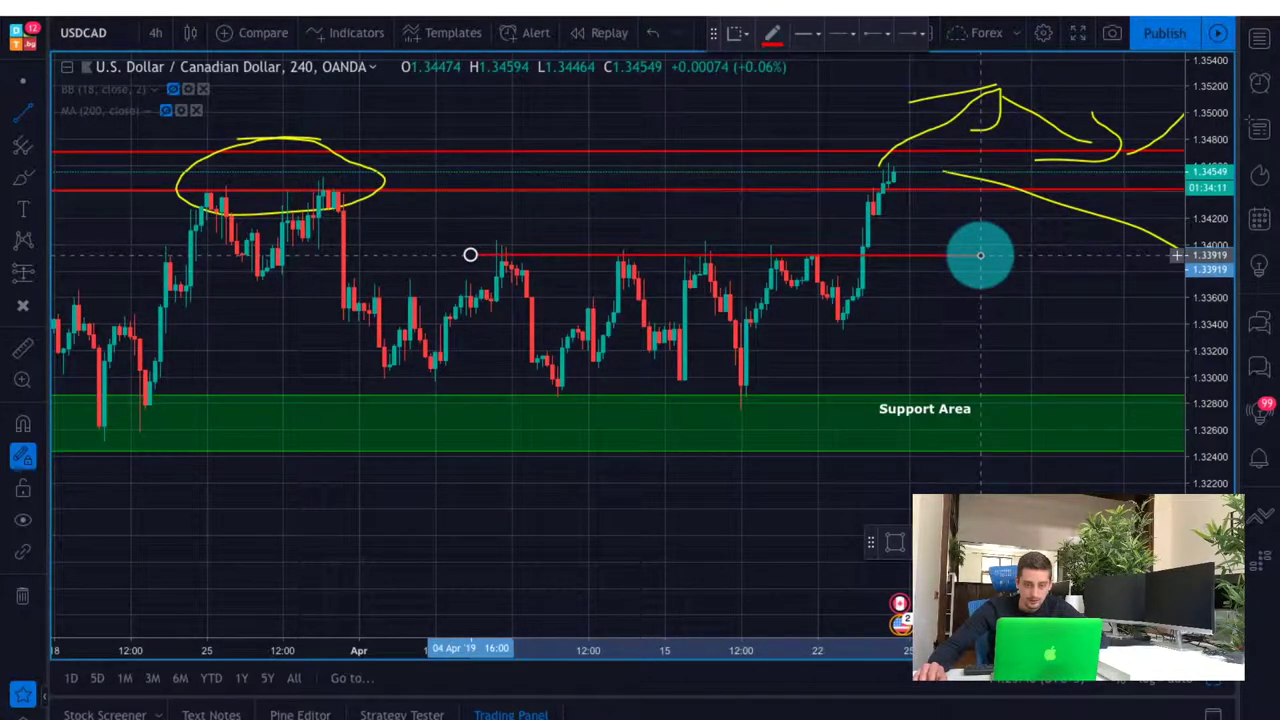
pyautogui.click(990, 256)
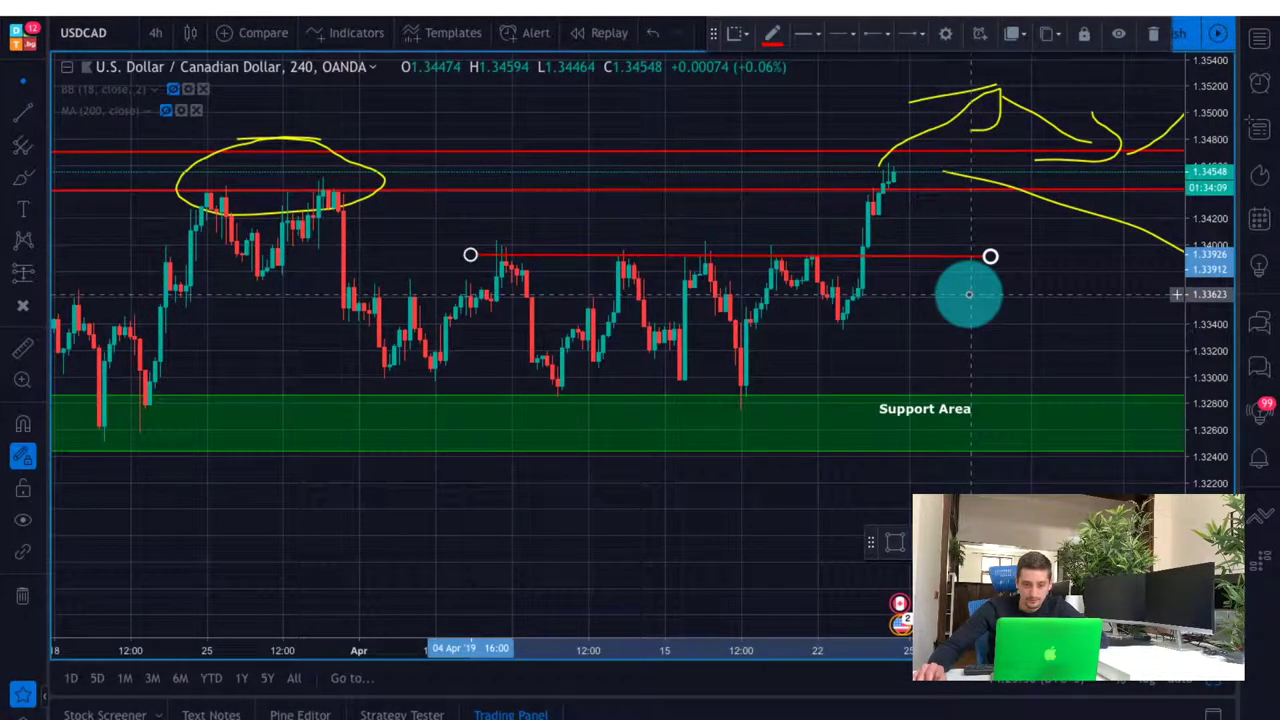
pyautogui.click(969, 294)
pyautogui.click(960, 257)
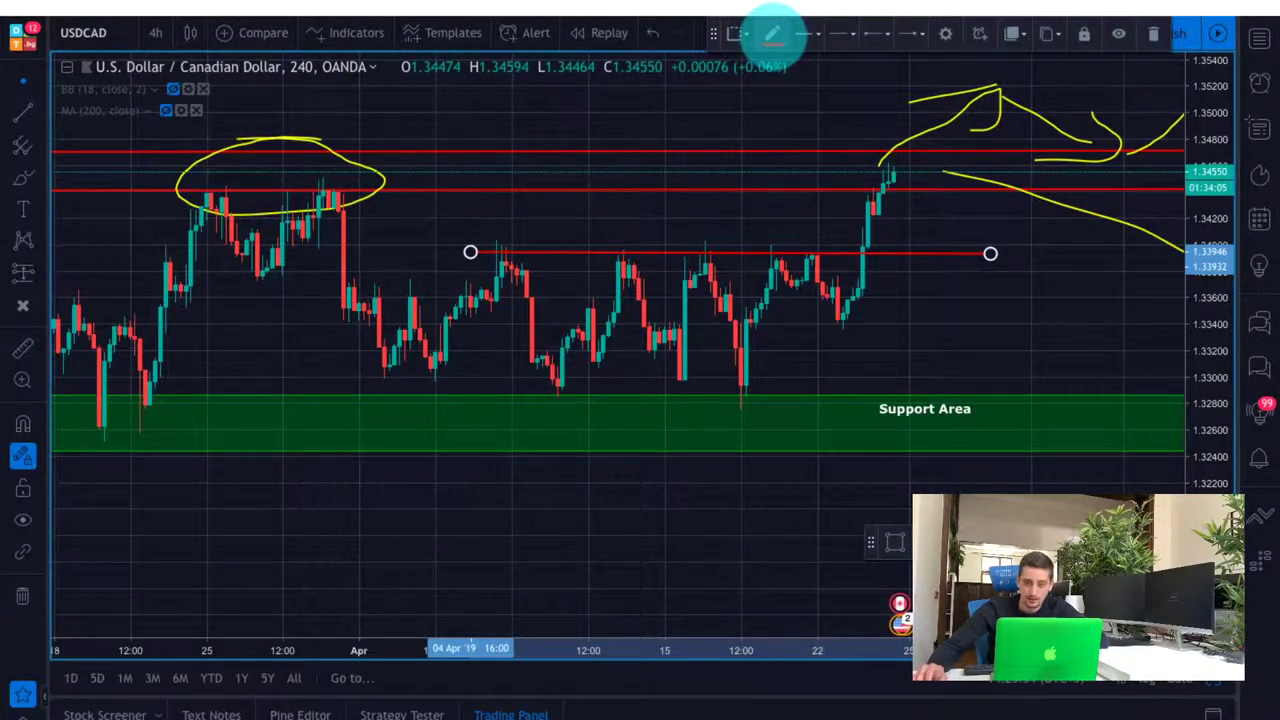
# Recolor the trend line across the April highs blue and deselect it
pyautogui.click(772, 33)
pyautogui.click(879, 84)
pyautogui.click(1028, 287)
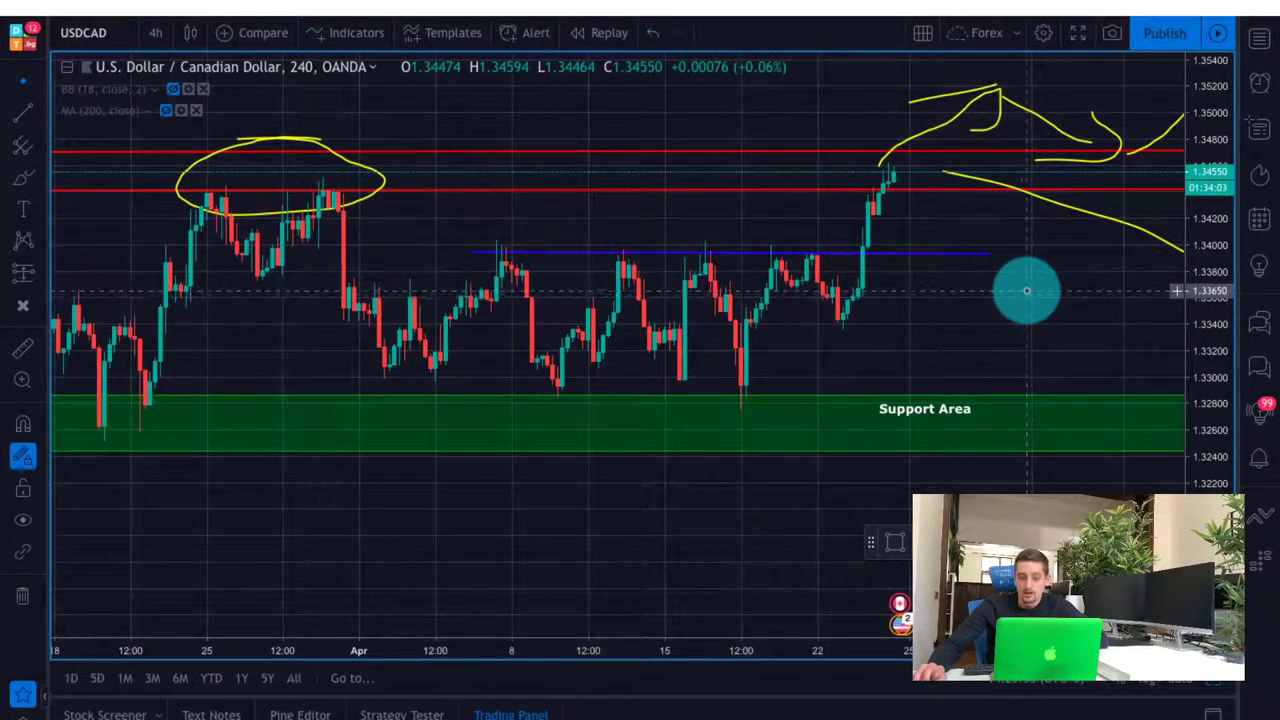
# Sketch a purple brush box around the latest candles between the red lines, with an arrow curving down toward the support area
pyautogui.scroll(-3, 1027, 290)
pyautogui.scroll(-1, 1027, 291)
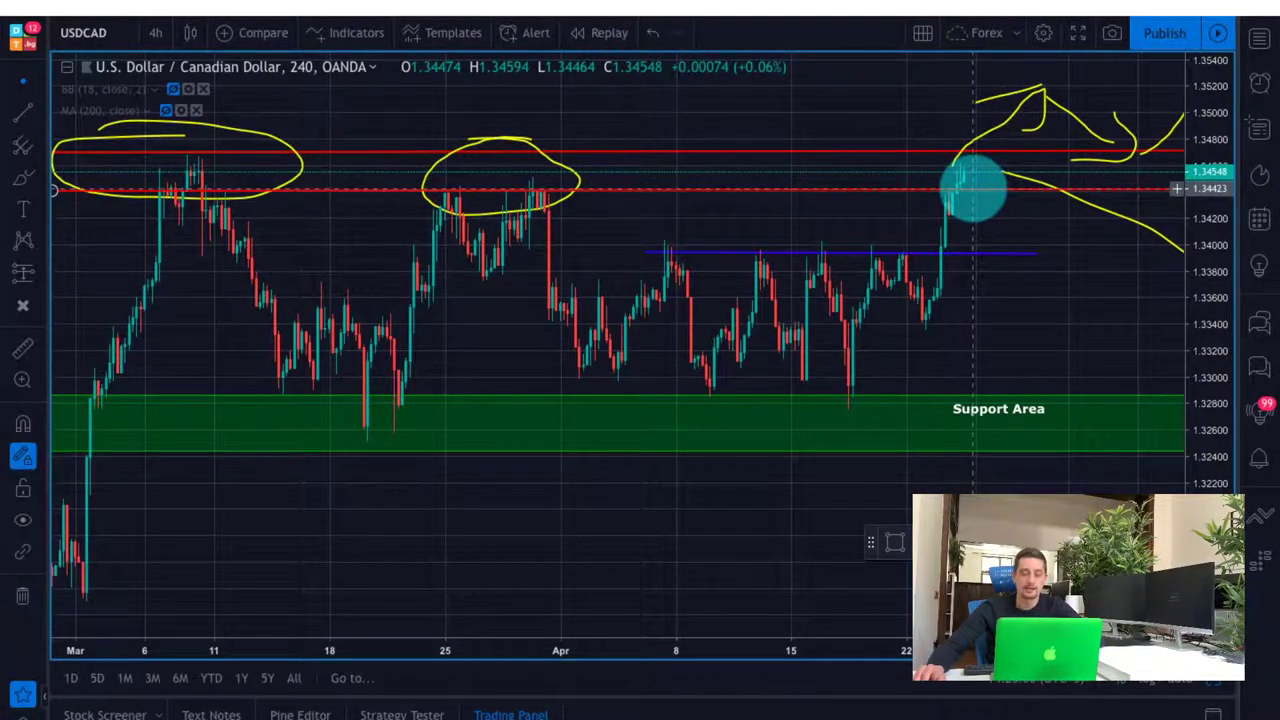
pyautogui.scroll(2, 967, 194)
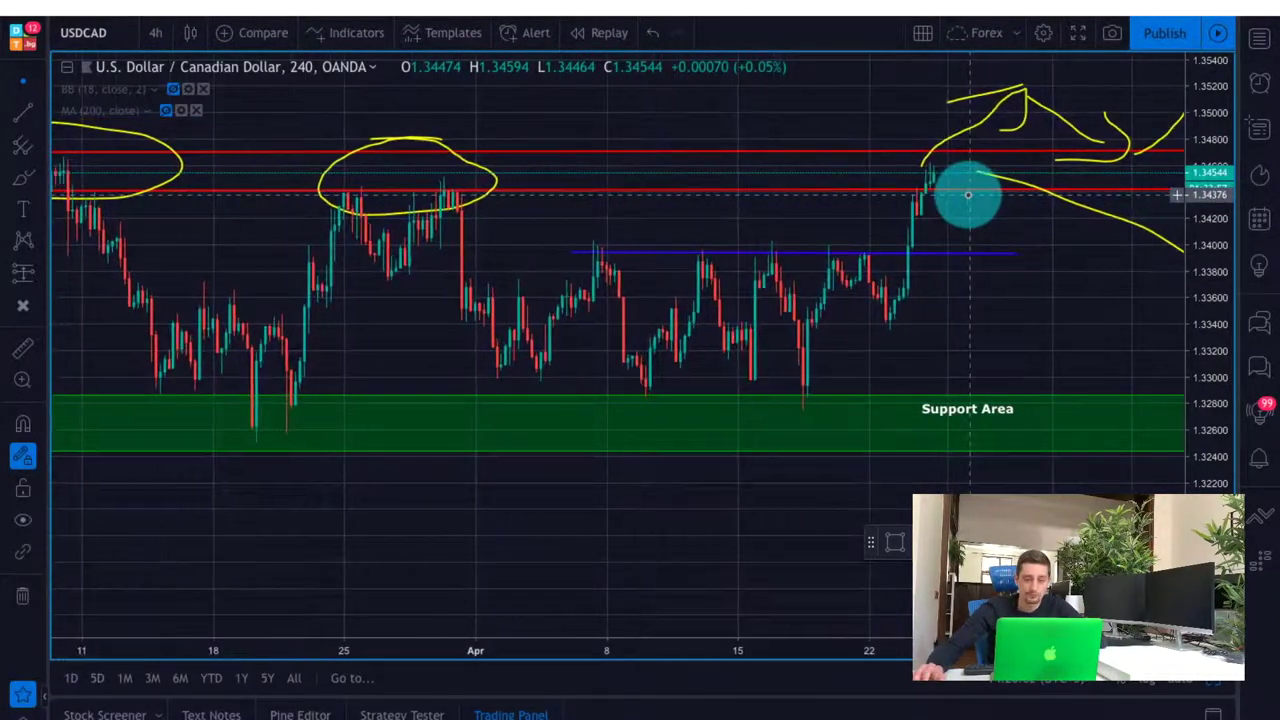
pyautogui.moveTo(1068, 291); pyautogui.dragTo(946, 294)
pyautogui.scroll(-1, 961, 312)
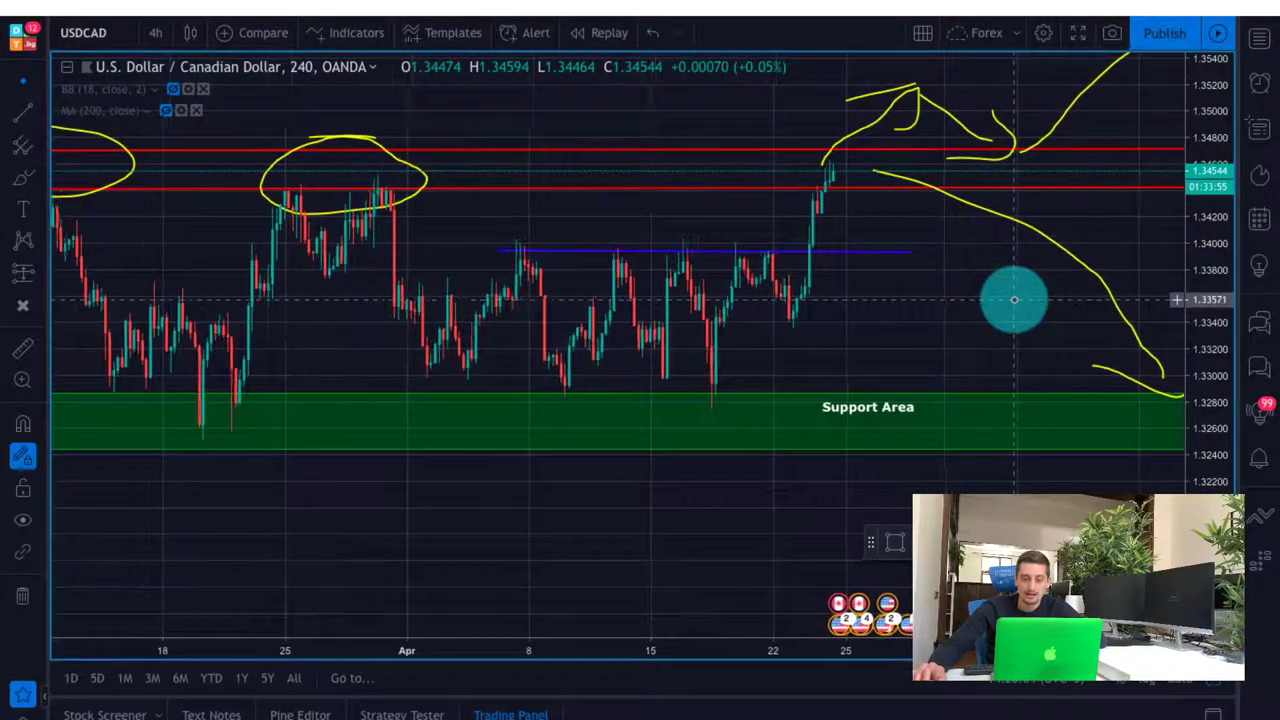
pyautogui.scroll(1, 1000, 298)
pyautogui.moveTo(827, 214); pyautogui.dragTo(811, 234)
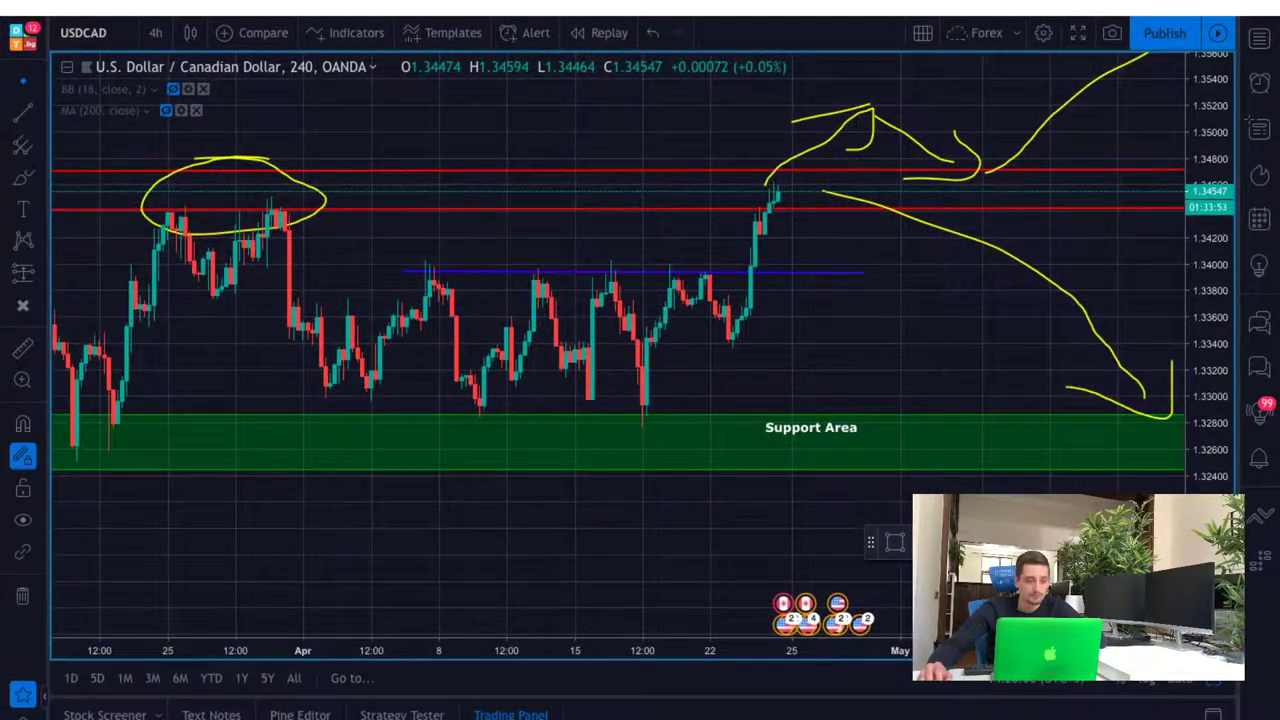
pyautogui.click(772, 33)
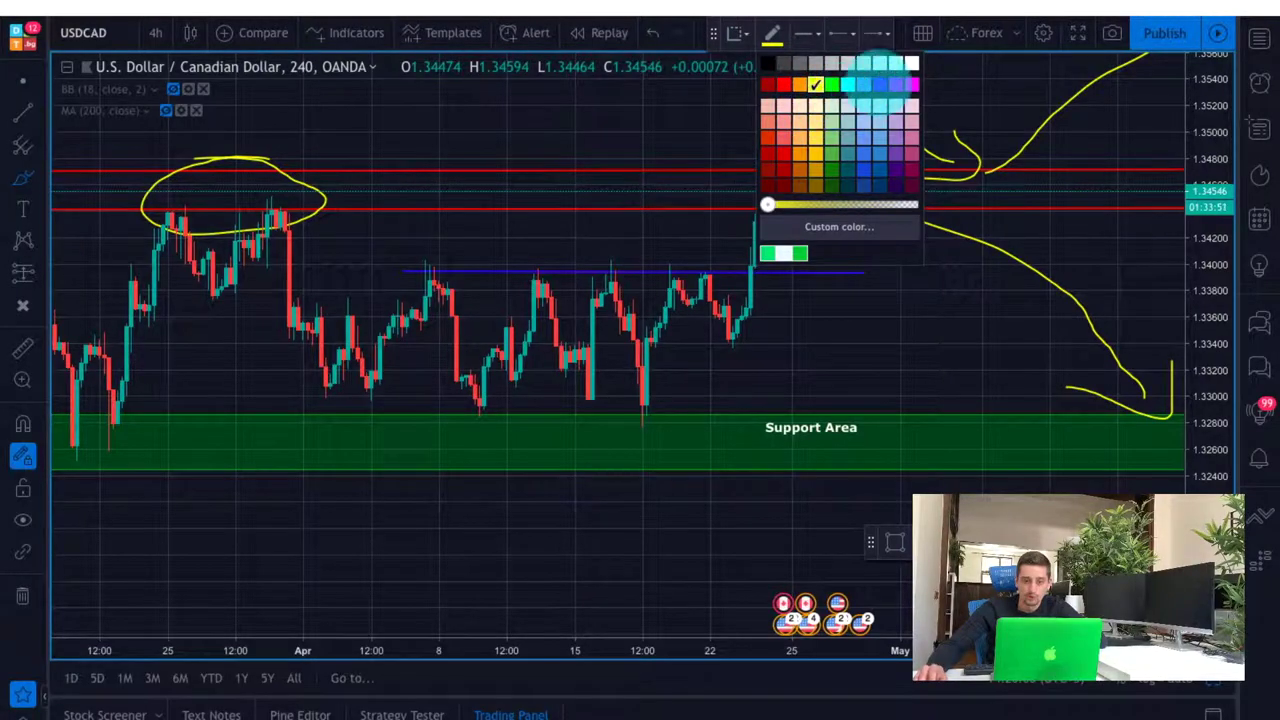
pyautogui.click(896, 84)
pyautogui.moveTo(757, 178)
pyautogui.mouseDown()
pyautogui.moveTo(760, 206)
pyautogui.moveTo(834, 208)
pyautogui.moveTo(840, 190)
pyautogui.moveTo(743, 174)
pyautogui.moveTo(820, 171)
pyautogui.moveTo(867, 278)
pyautogui.moveTo(891, 391)
pyautogui.moveTo(890, 355)
pyautogui.mouseUp()
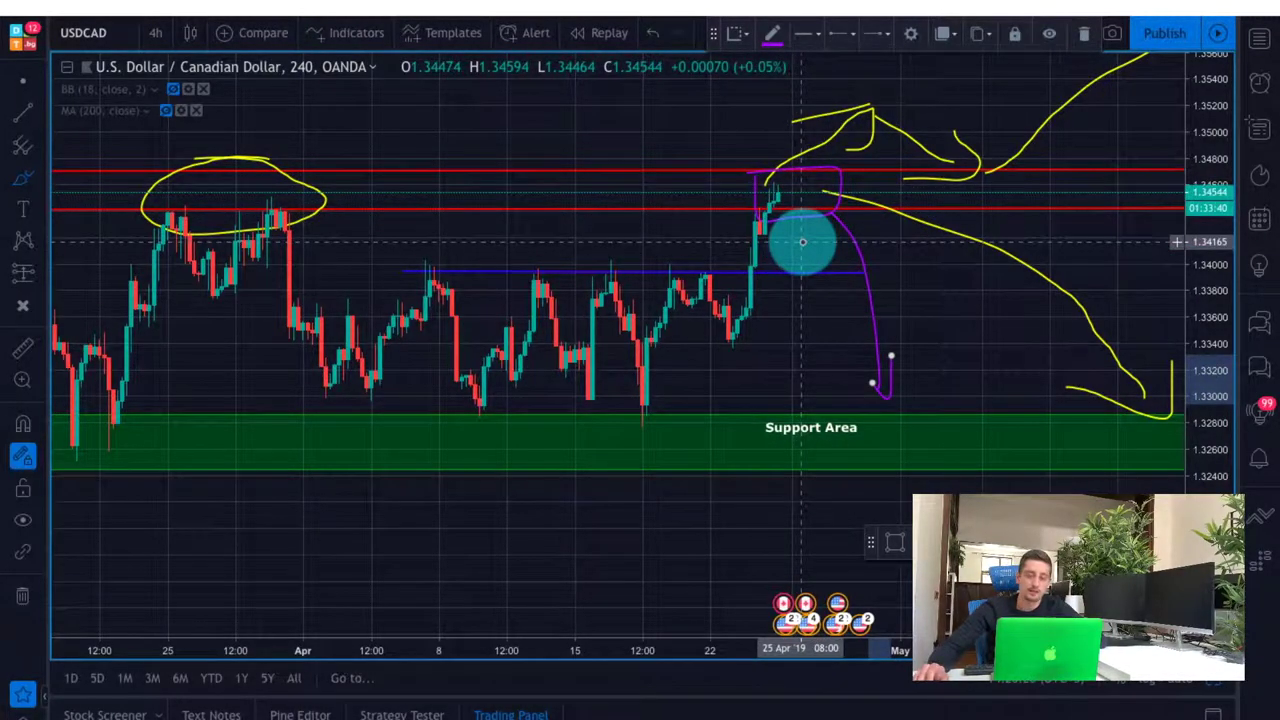
# Draw a green arrow from about 1.3318 to the 22 April swing low at about 1.3341
pyautogui.click(22, 82)
pyautogui.click(679, 243)
pyautogui.moveTo(679, 240); pyautogui.dragTo(566, 326)
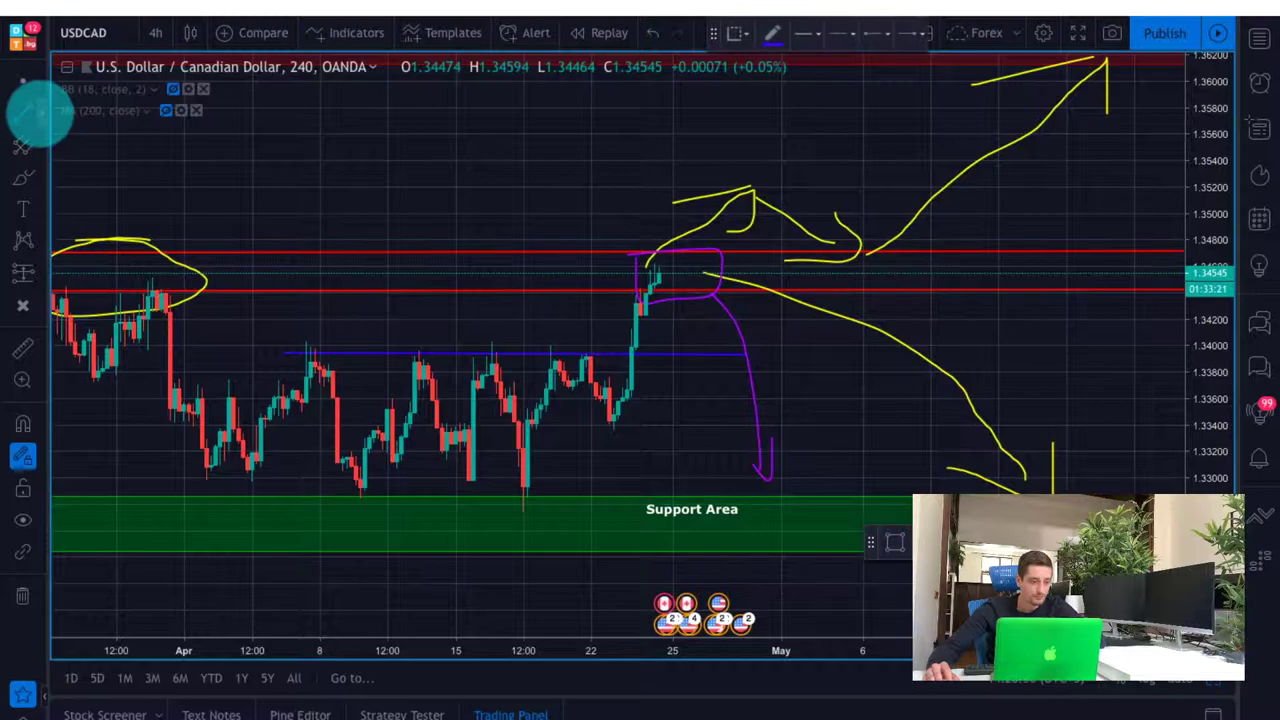
pyautogui.click(38, 115)
pyautogui.click(102, 364)
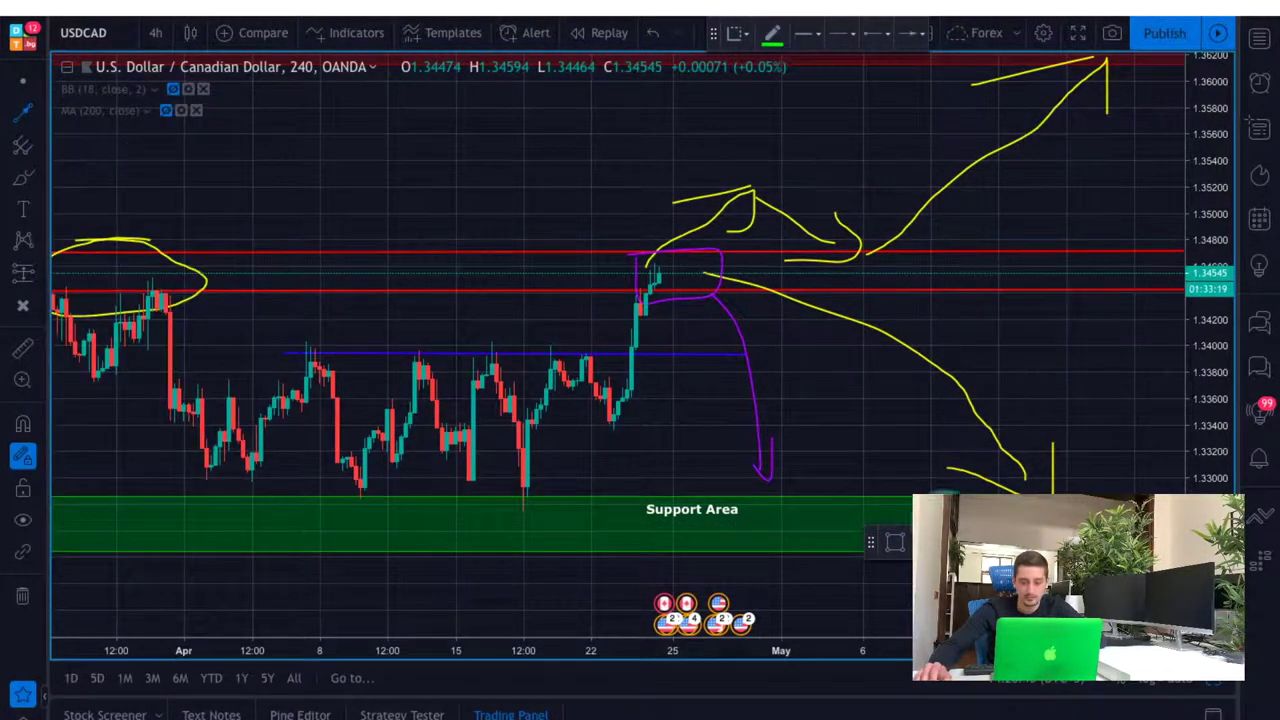
pyautogui.click(731, 453)
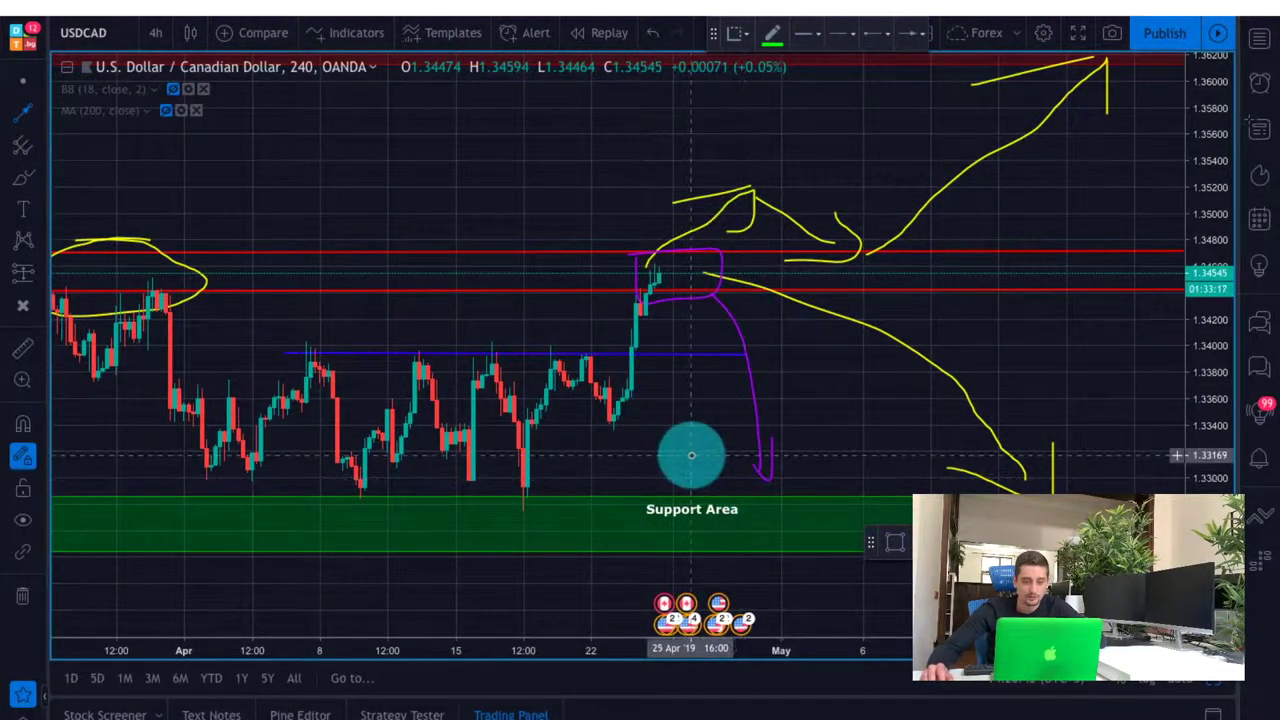
pyautogui.click(612, 424)
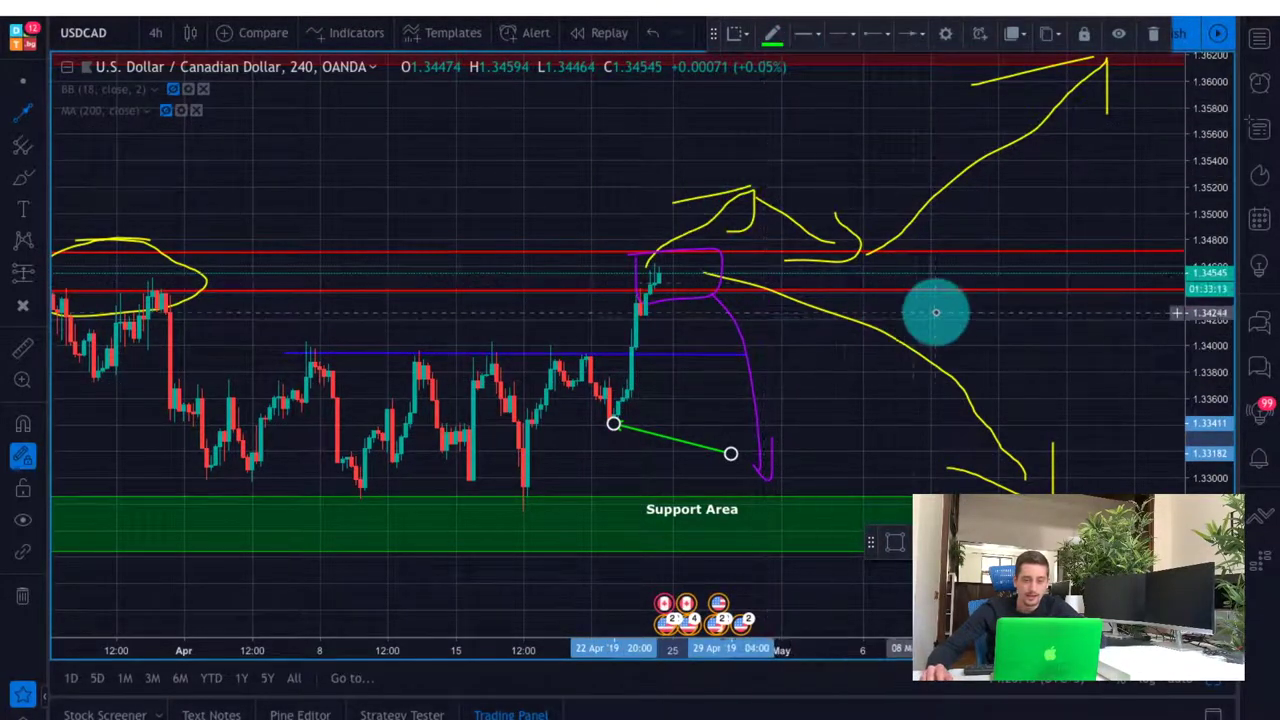
pyautogui.click(948, 313)
# Draw three connected cyan arrows from the swing low up to about 1.3527, back to about 1.3451, and up to the resistance area
pyautogui.hotkey('alt', 't')
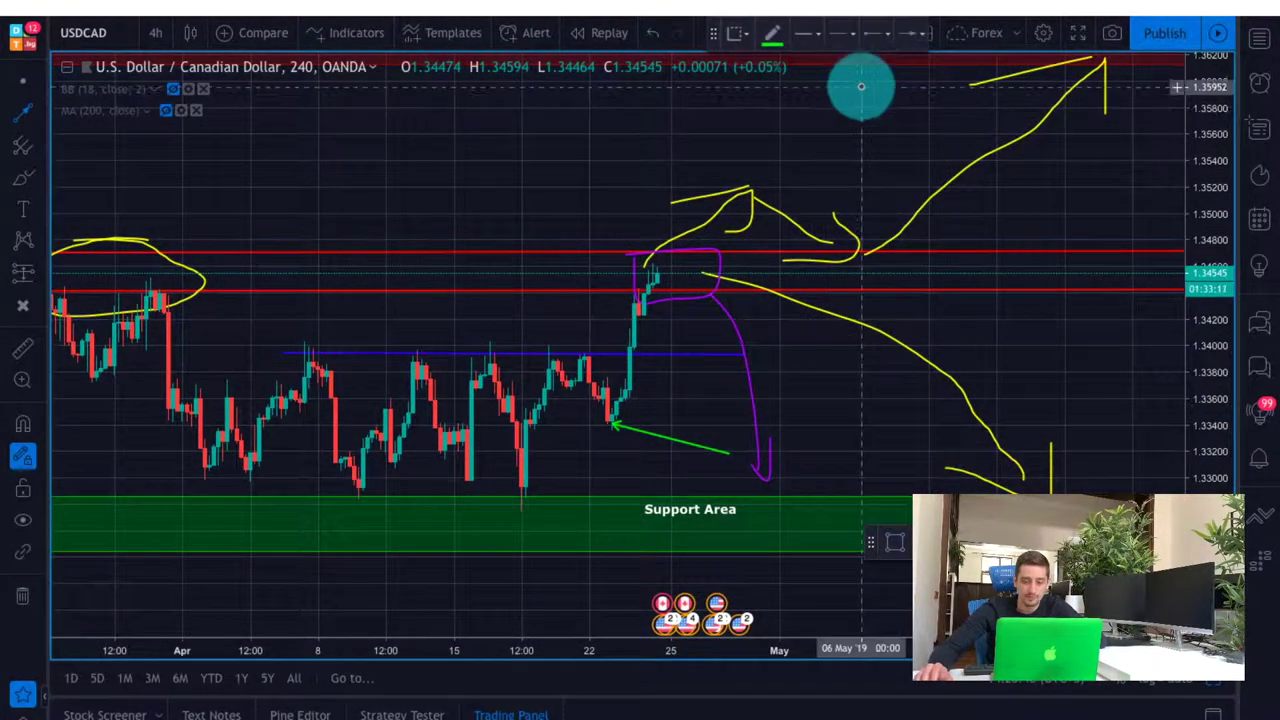
pyautogui.click(771, 38)
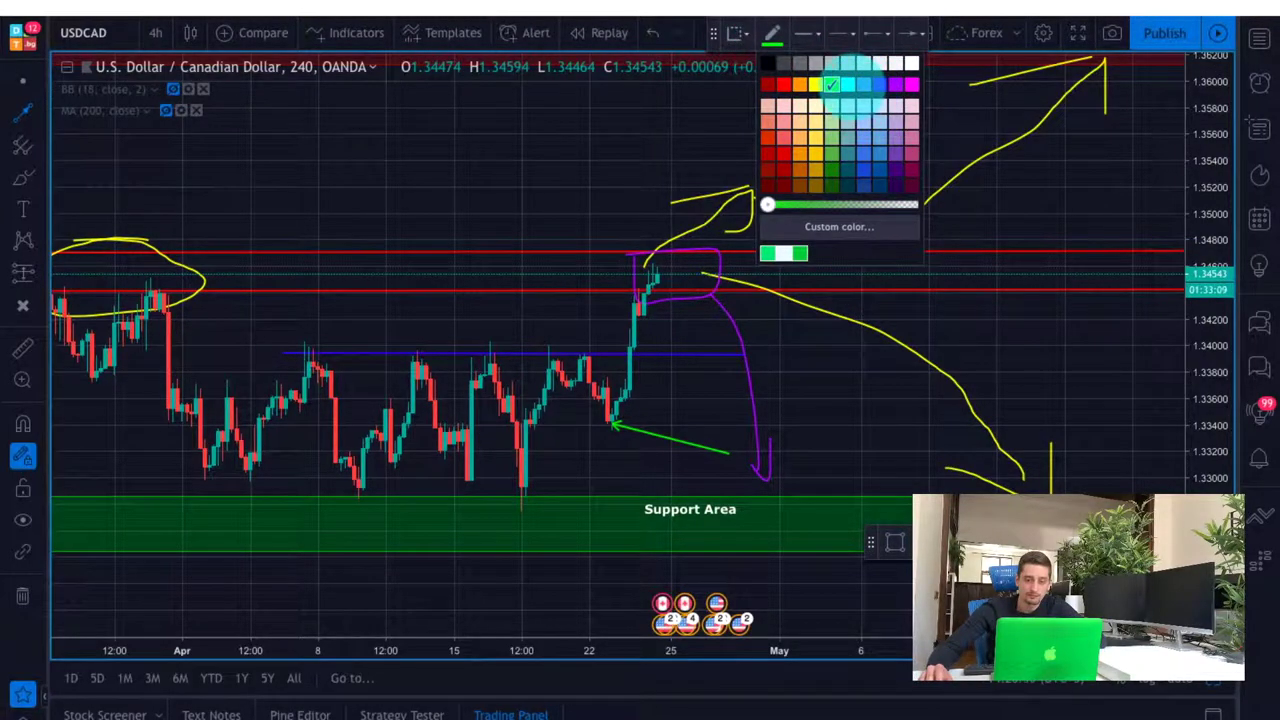
pyautogui.click(848, 68)
pyautogui.moveTo(616, 414); pyautogui.dragTo(690, 178)
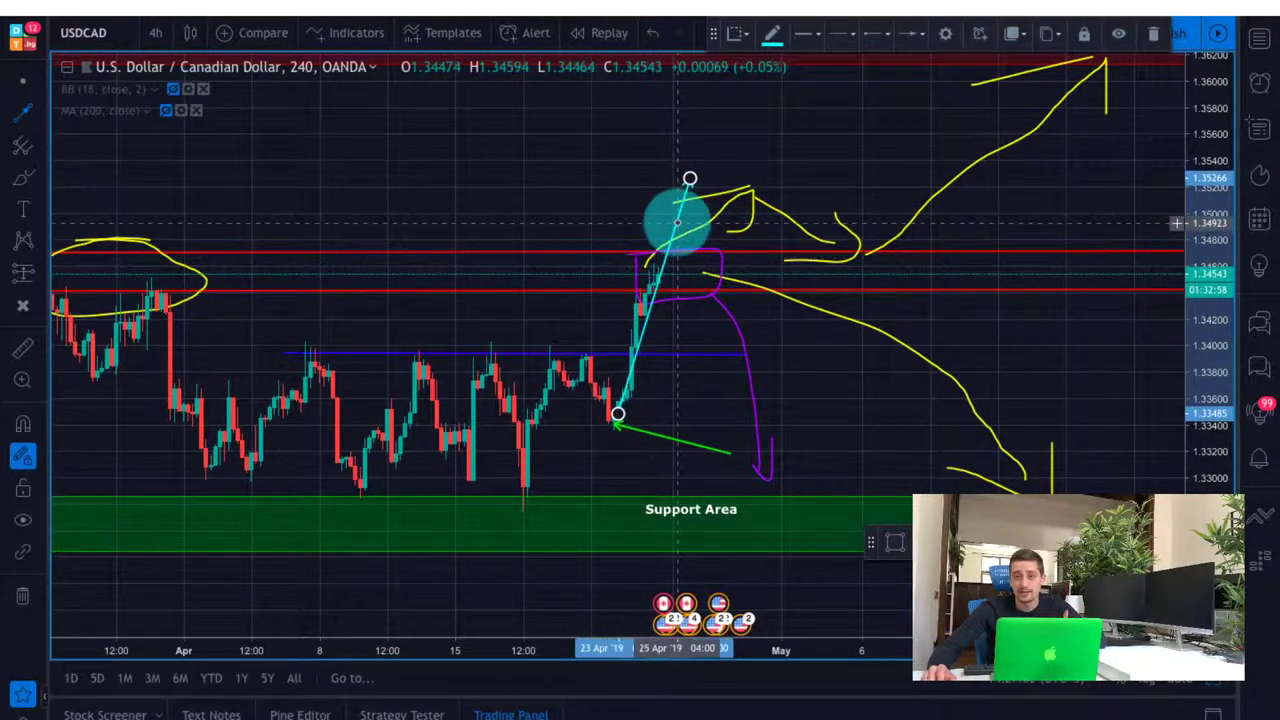
pyautogui.click(690, 178)
pyautogui.click(765, 278)
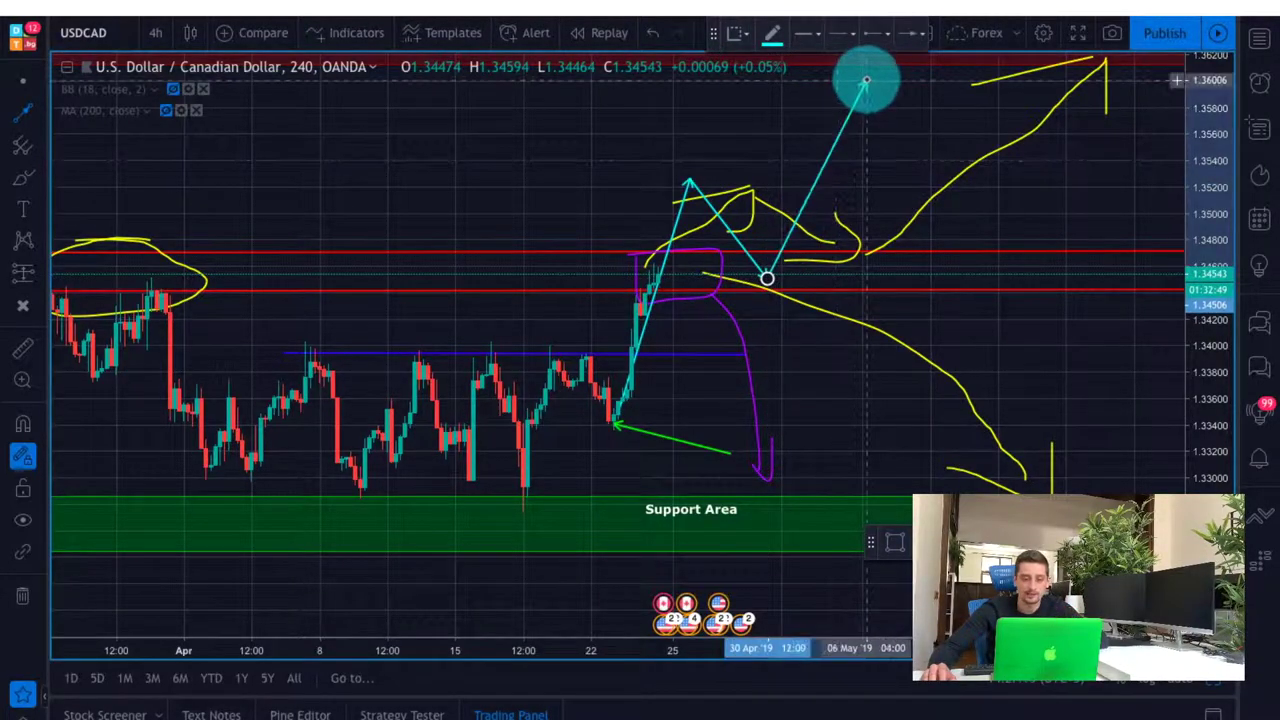
pyautogui.doubleClick(877, 68)
# Sketch an orange brush box around the cyan pullback low near the two red lines
pyautogui.moveTo(920, 113); pyautogui.dragTo(882, 248)
pyautogui.moveTo(910, 290); pyautogui.dragTo(934, 131)
pyautogui.scroll(3, 217, 277)
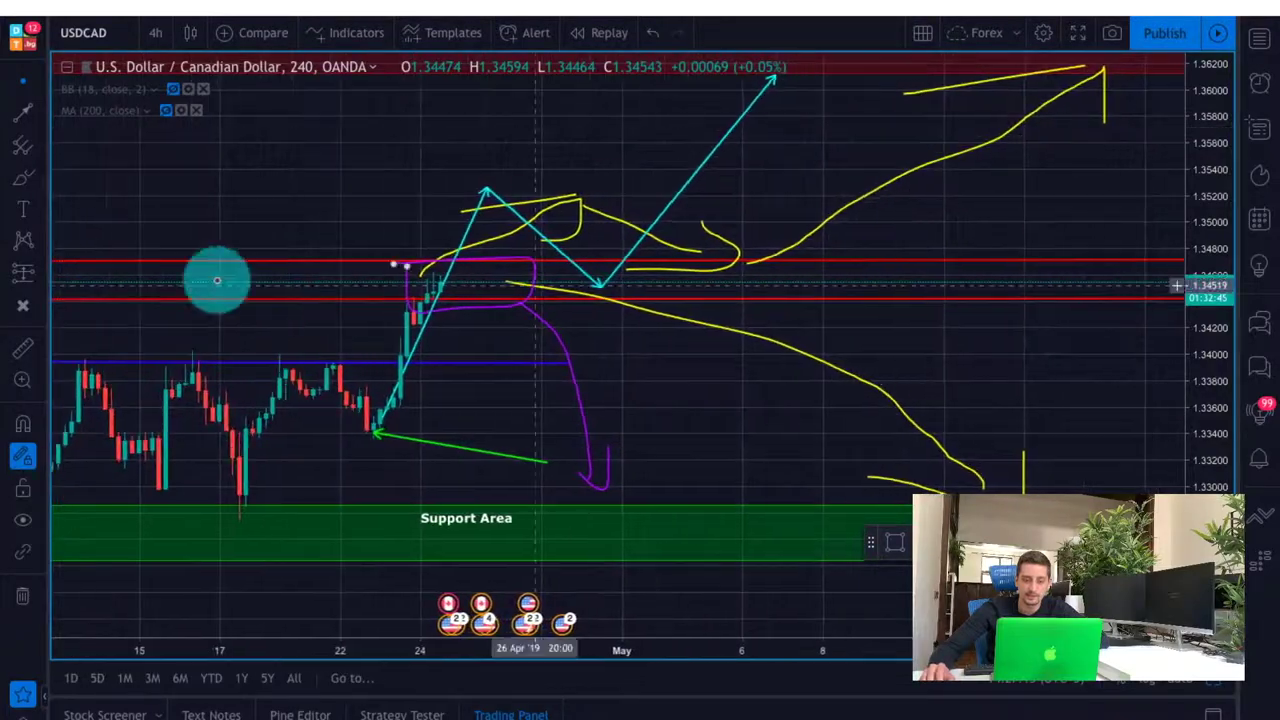
pyautogui.click(23, 178)
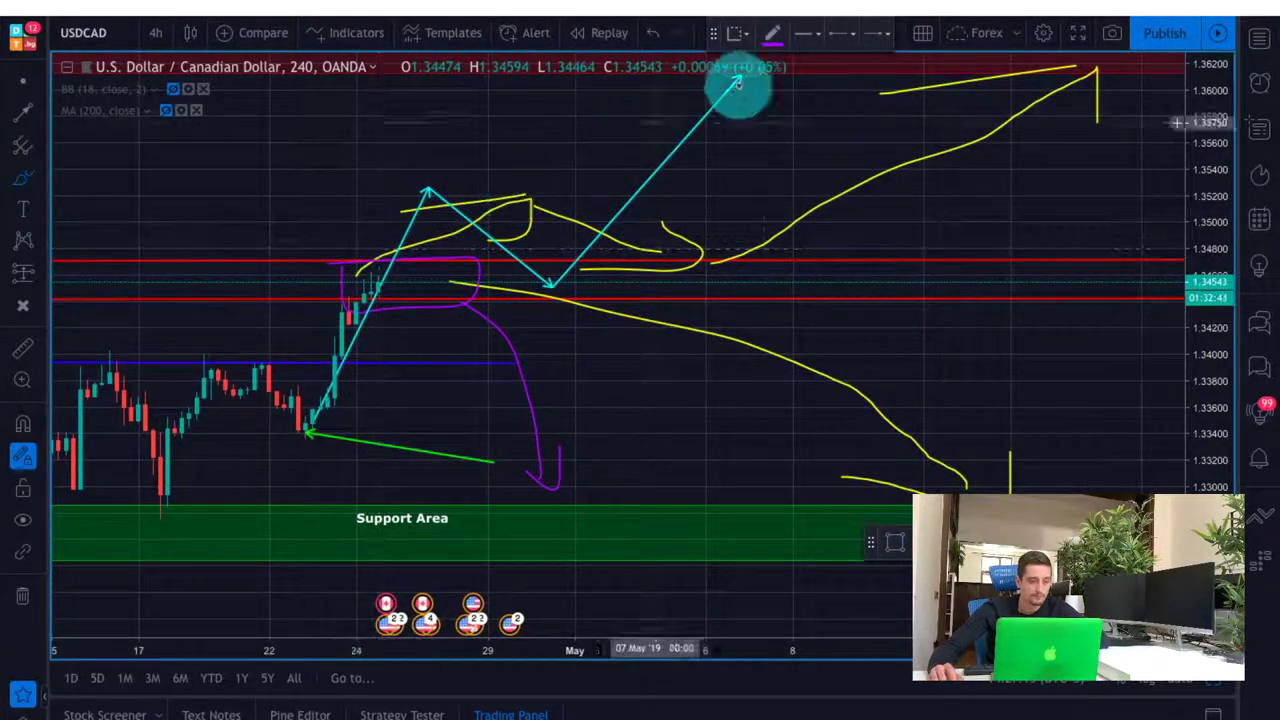
pyautogui.click(772, 33)
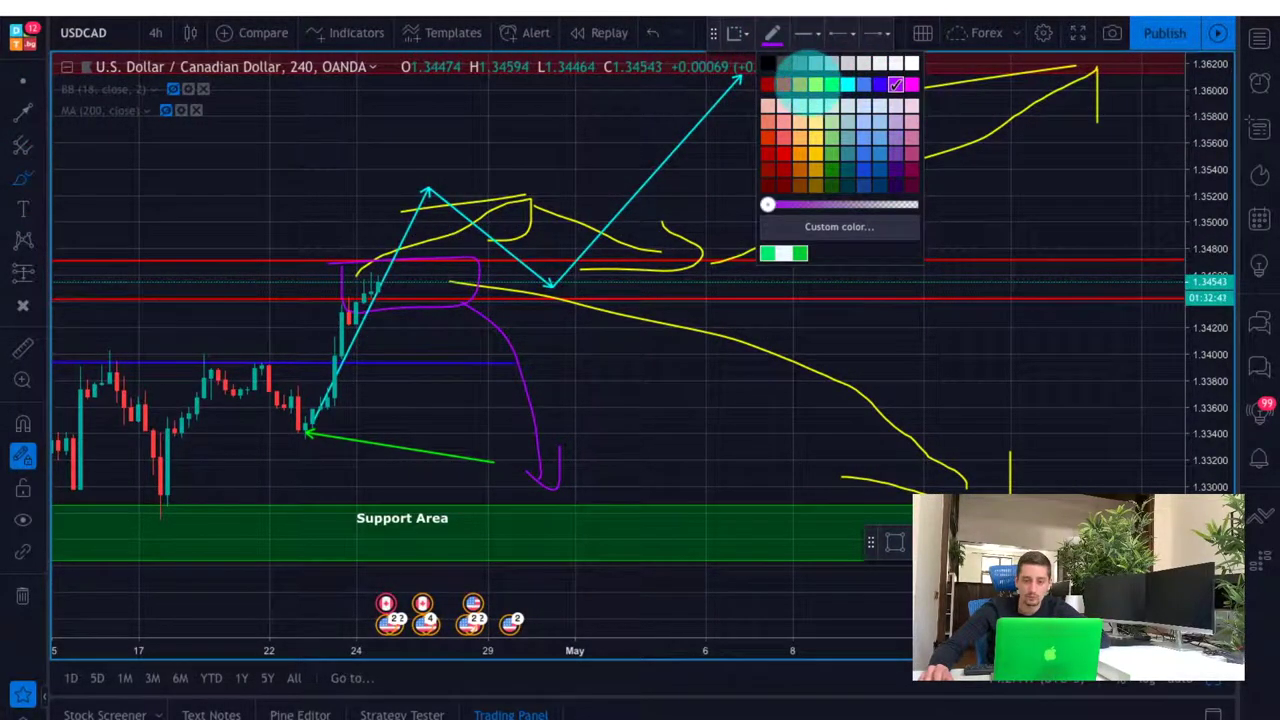
pyautogui.click(800, 84)
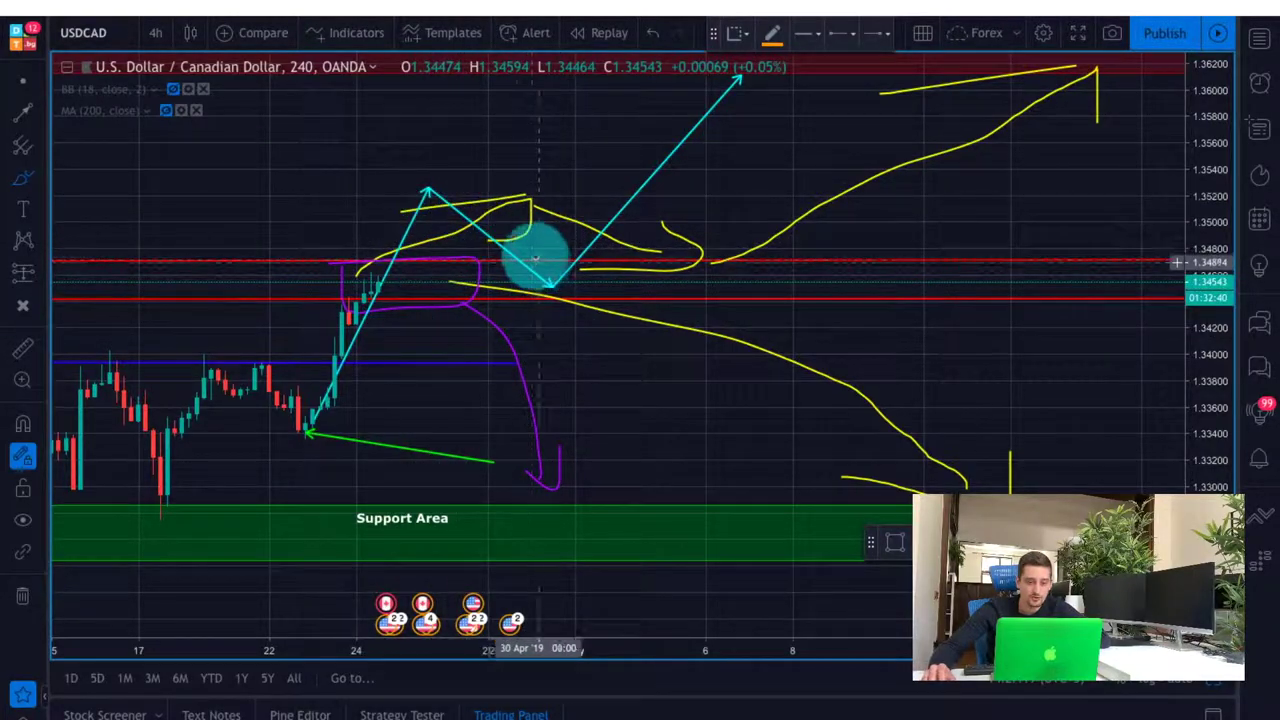
pyautogui.moveTo(516, 238); pyautogui.dragTo(512, 292)
pyautogui.moveTo(516, 248)
pyautogui.mouseDown()
pyautogui.moveTo(677, 243)
pyautogui.moveTo(609, 294)
pyautogui.moveTo(514, 289)
pyautogui.mouseUp()
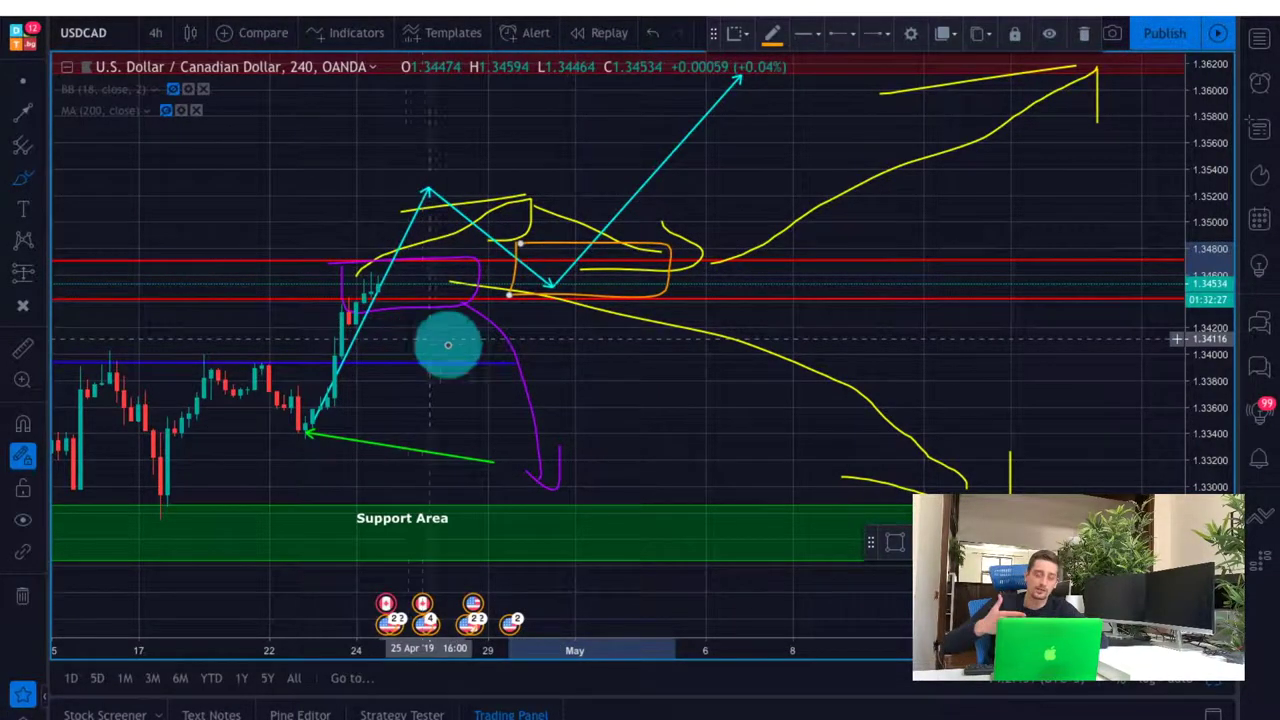
# Draw a red rectangle from the lower red line down to the support area, to the right of the latest candles
pyautogui.moveTo(383, 280); pyautogui.dragTo(690, 205)
pyautogui.scroll(-6, 694, 263)
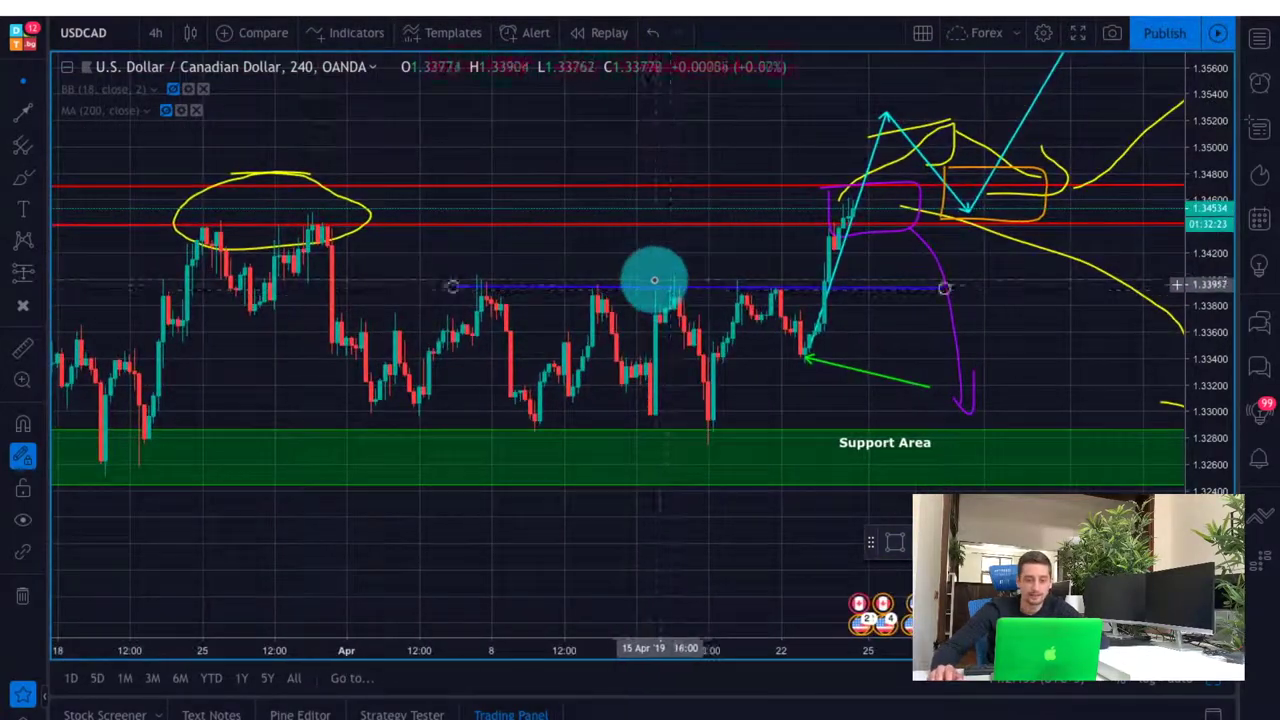
pyautogui.moveTo(1022, 302); pyautogui.dragTo(840, 290)
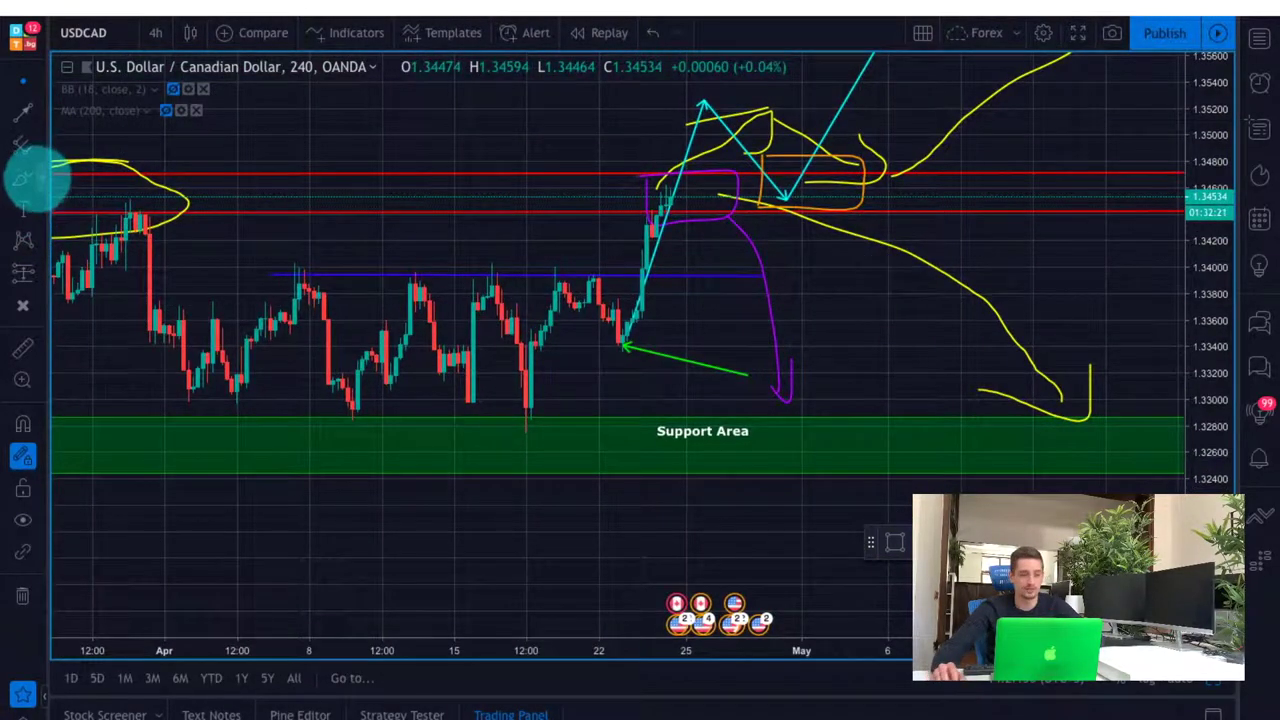
pyautogui.moveTo(752, 214); pyautogui.dragTo(1008, 422)
pyautogui.moveTo(1100, 306); pyautogui.dragTo(995, 535)
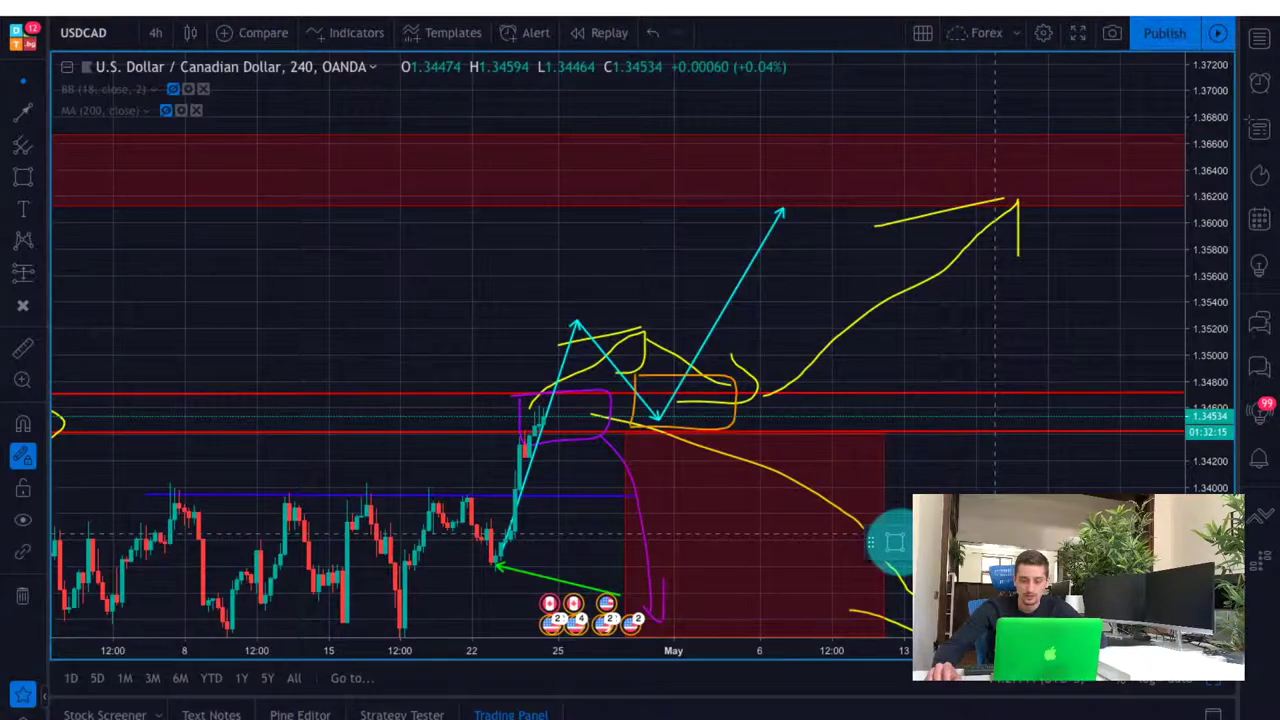
# Draw a rectangle from the upper red line at about 1.3474 to the resistance area at about 1.3614, spanning 29 April to 10 May
pyautogui.click(622, 380)
pyautogui.moveTo(625, 390); pyautogui.dragTo(893, 202)
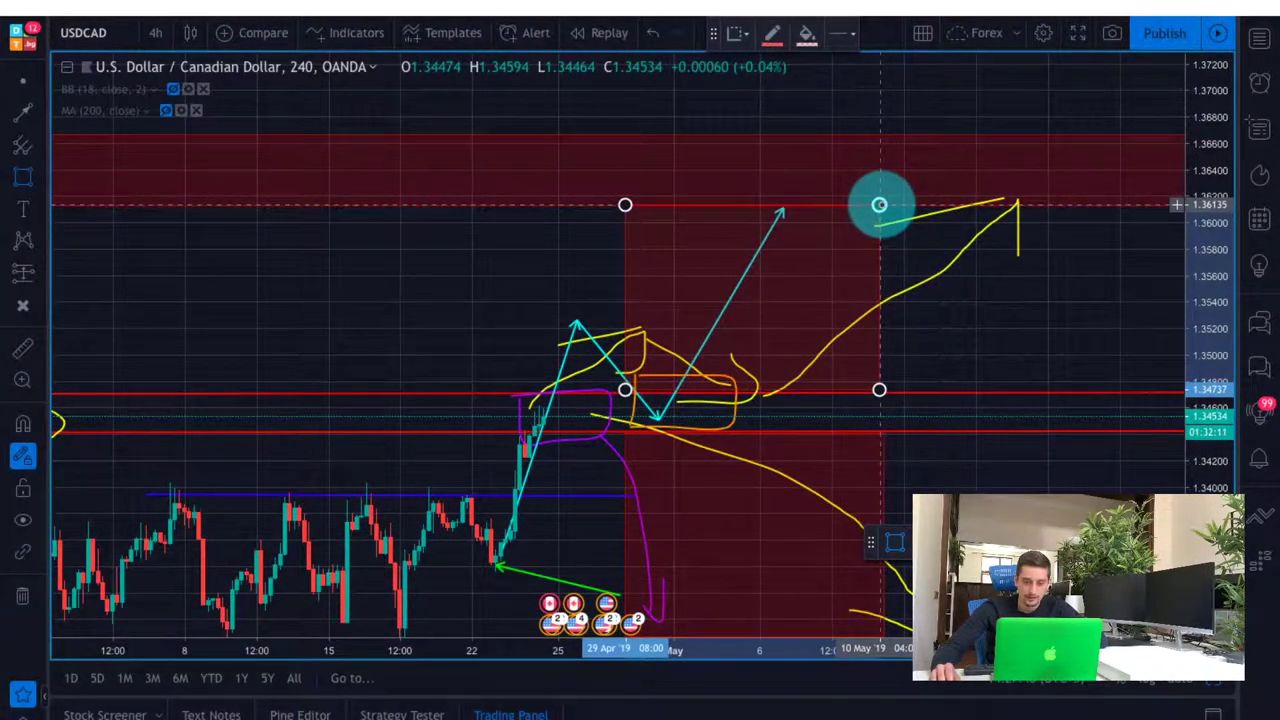
pyautogui.click(881, 205)
# Set the border and fill of the rectangle above the red lines to green
pyautogui.click(772, 33)
pyautogui.click(831, 85)
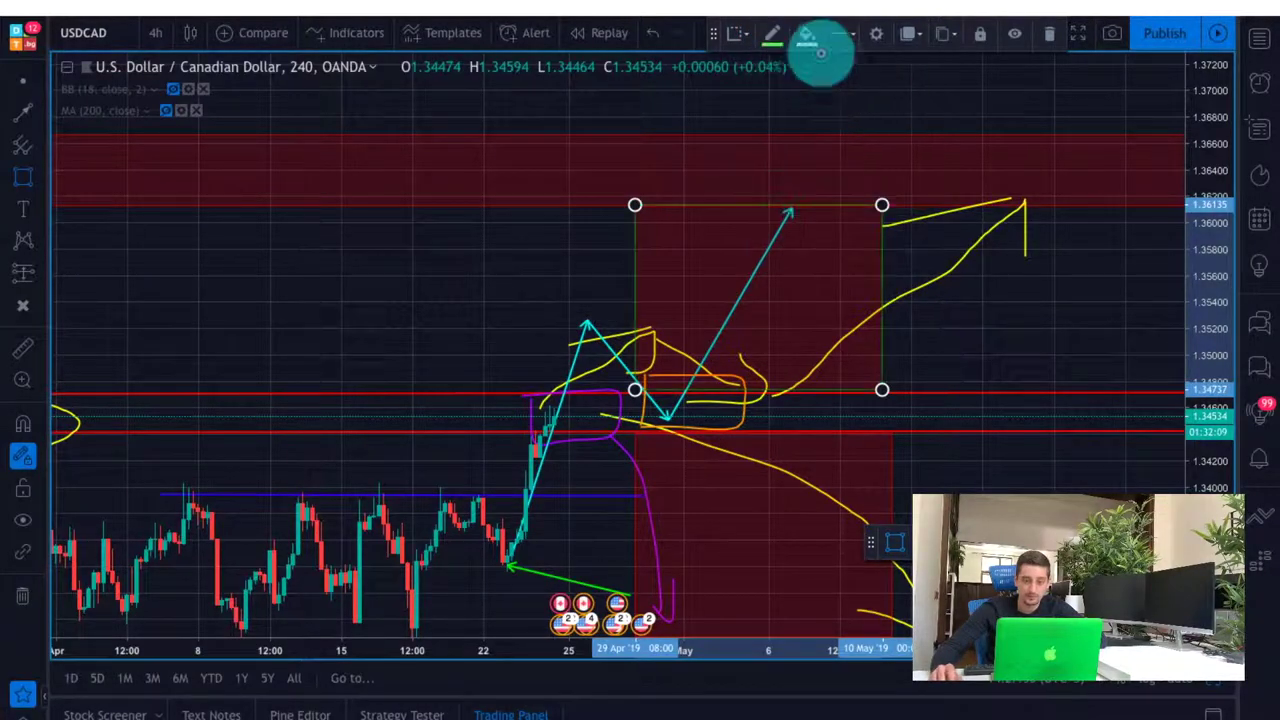
pyautogui.click(808, 36)
pyautogui.click(866, 85)
pyautogui.click(1024, 268)
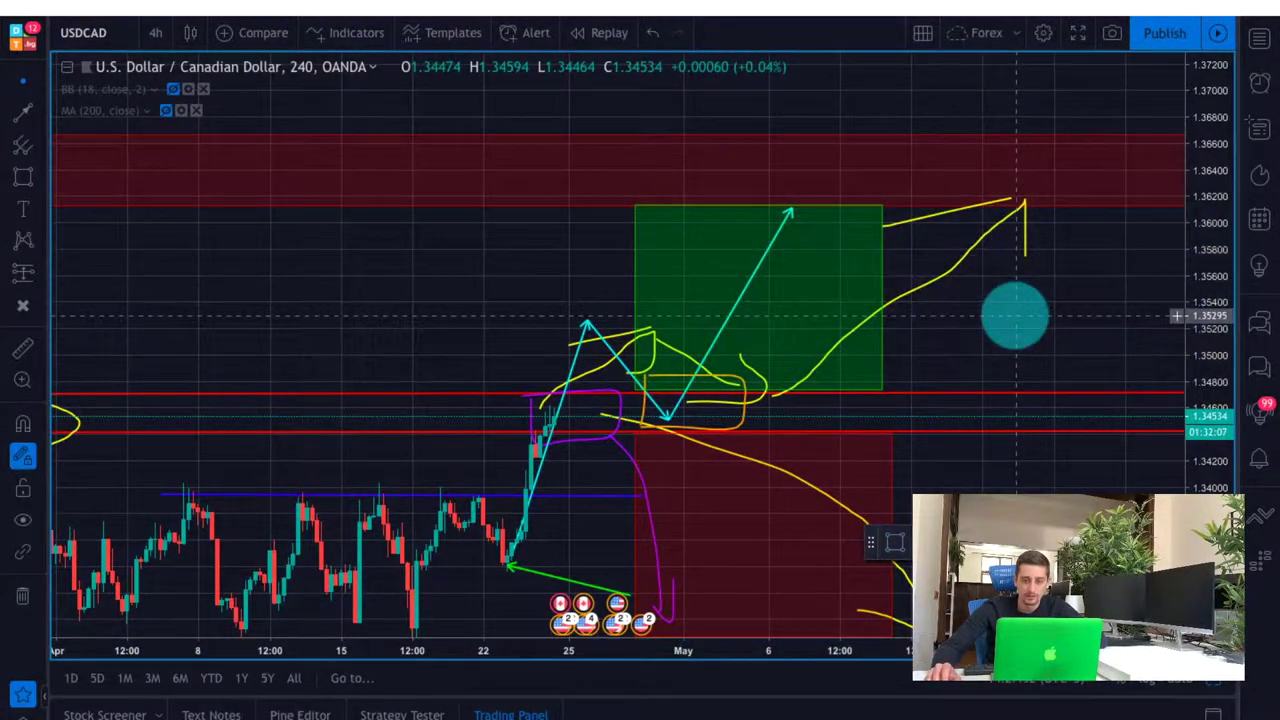
# Switch the chart to the 30-minute interval and show the hidden Bollinger Bands (BB 18) on the latest candles
pyautogui.moveTo(1014, 316); pyautogui.dragTo(1018, 157)
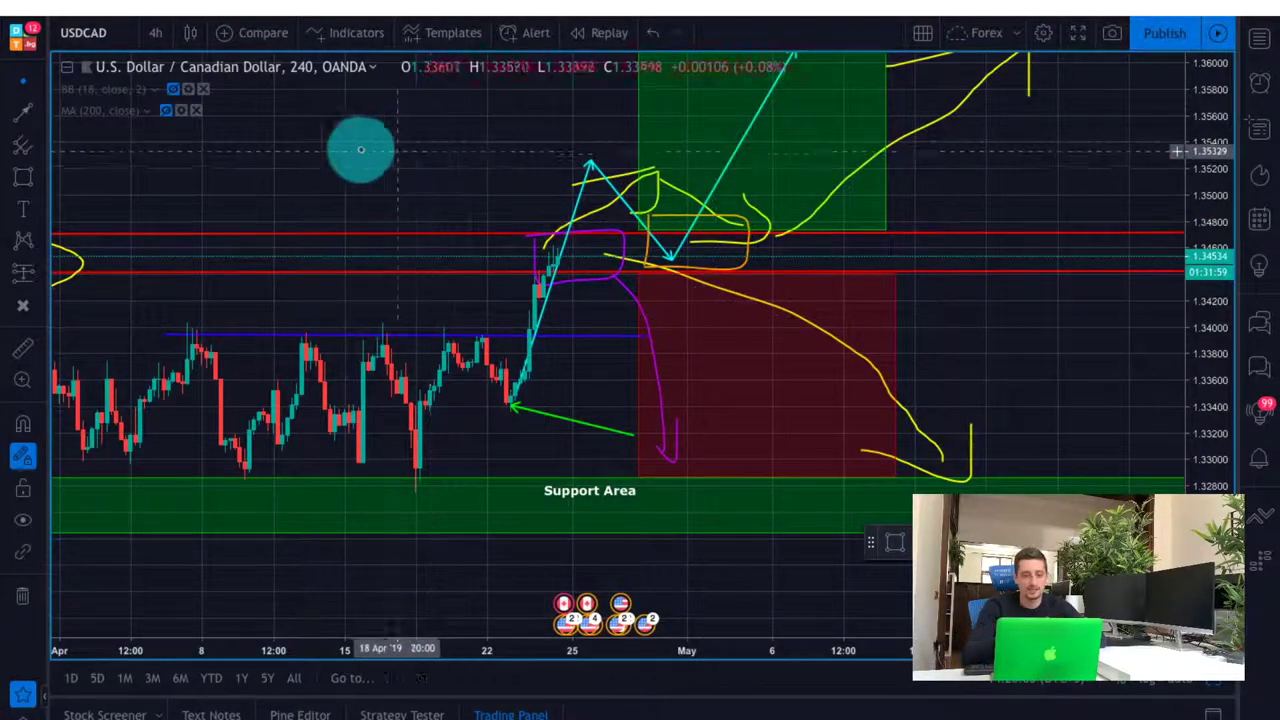
pyautogui.click(155, 32)
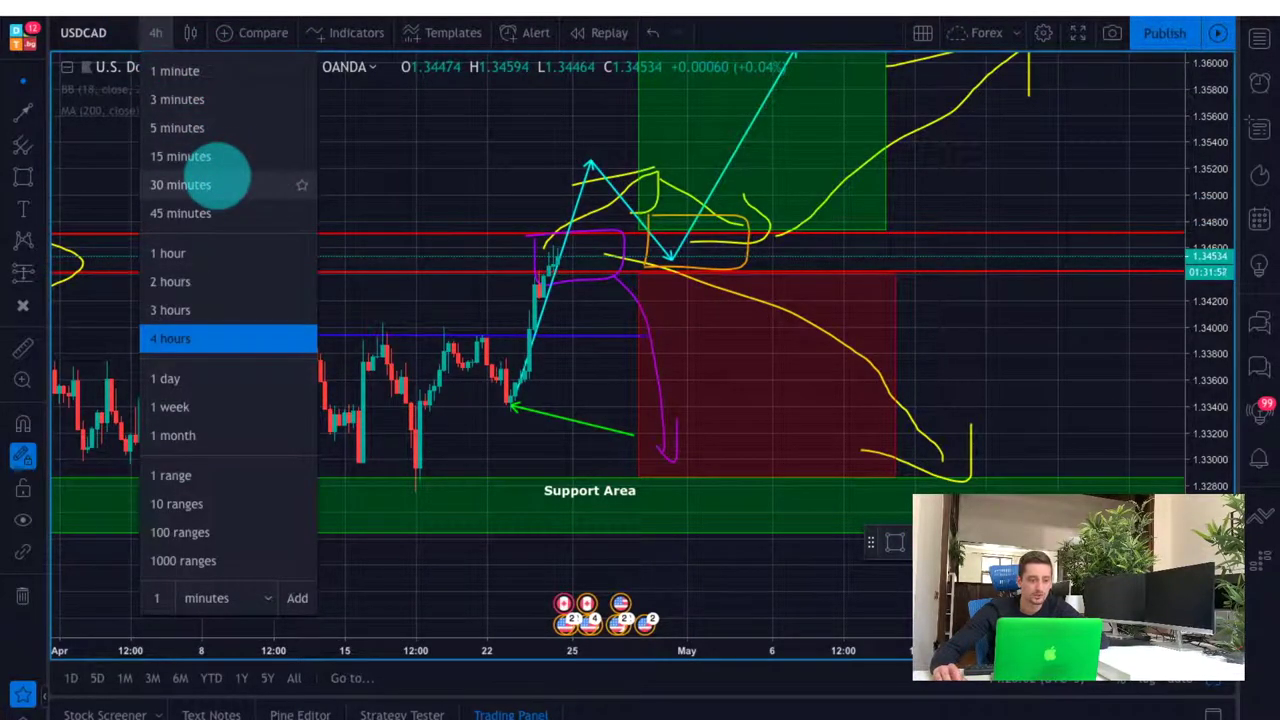
pyautogui.click(215, 180)
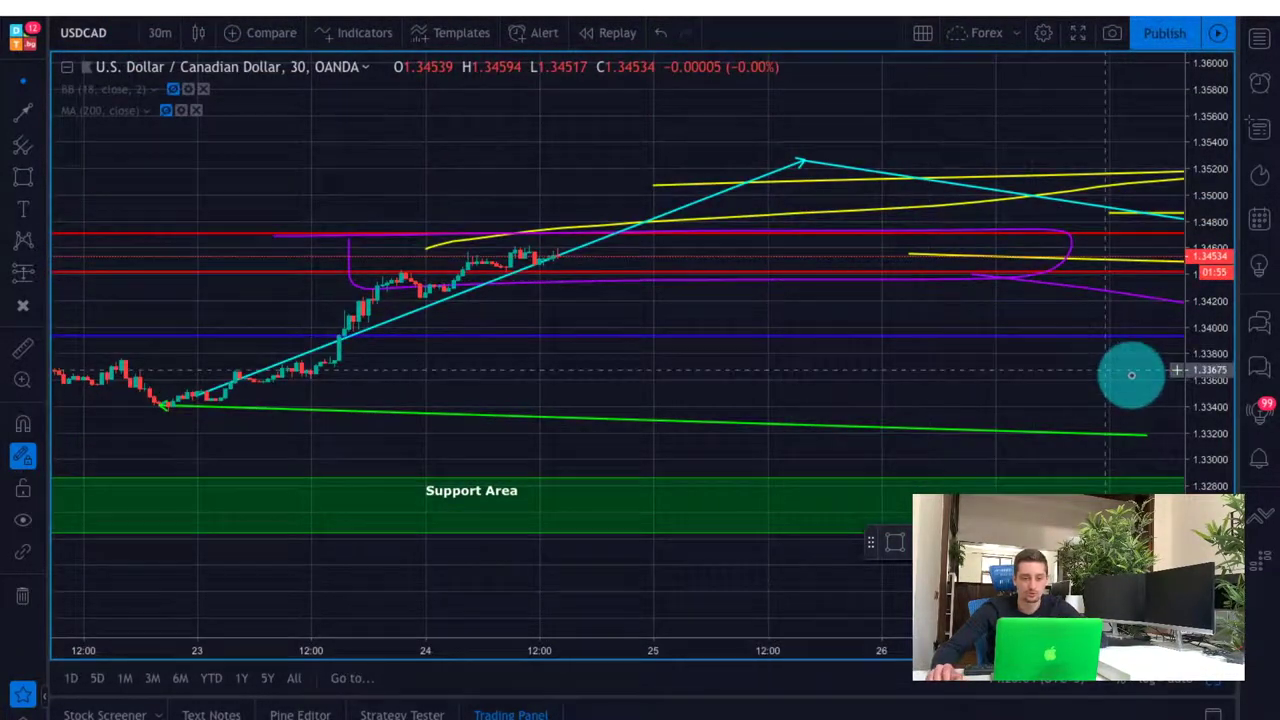
pyautogui.scroll(-5, 1020, 334)
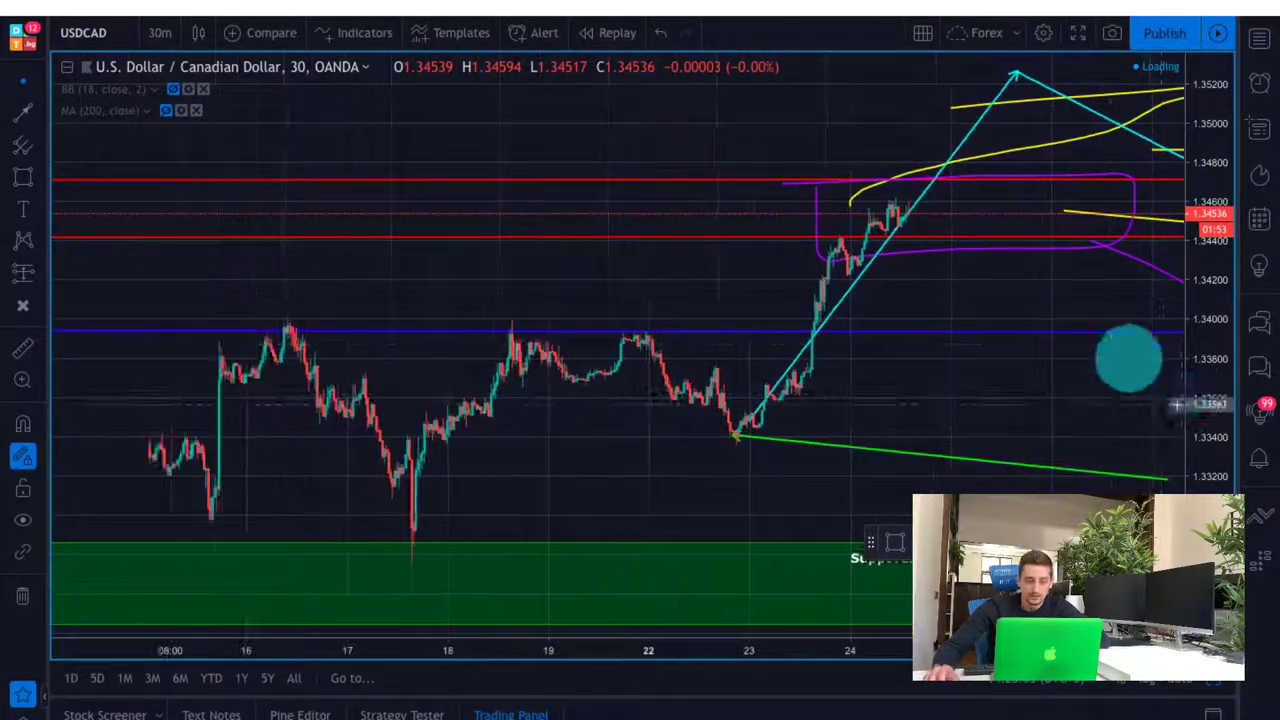
pyautogui.scroll(2, 1196, 390)
pyautogui.moveTo(1211, 457); pyautogui.dragTo(1192, 348)
pyautogui.scroll(5, 1000, 336)
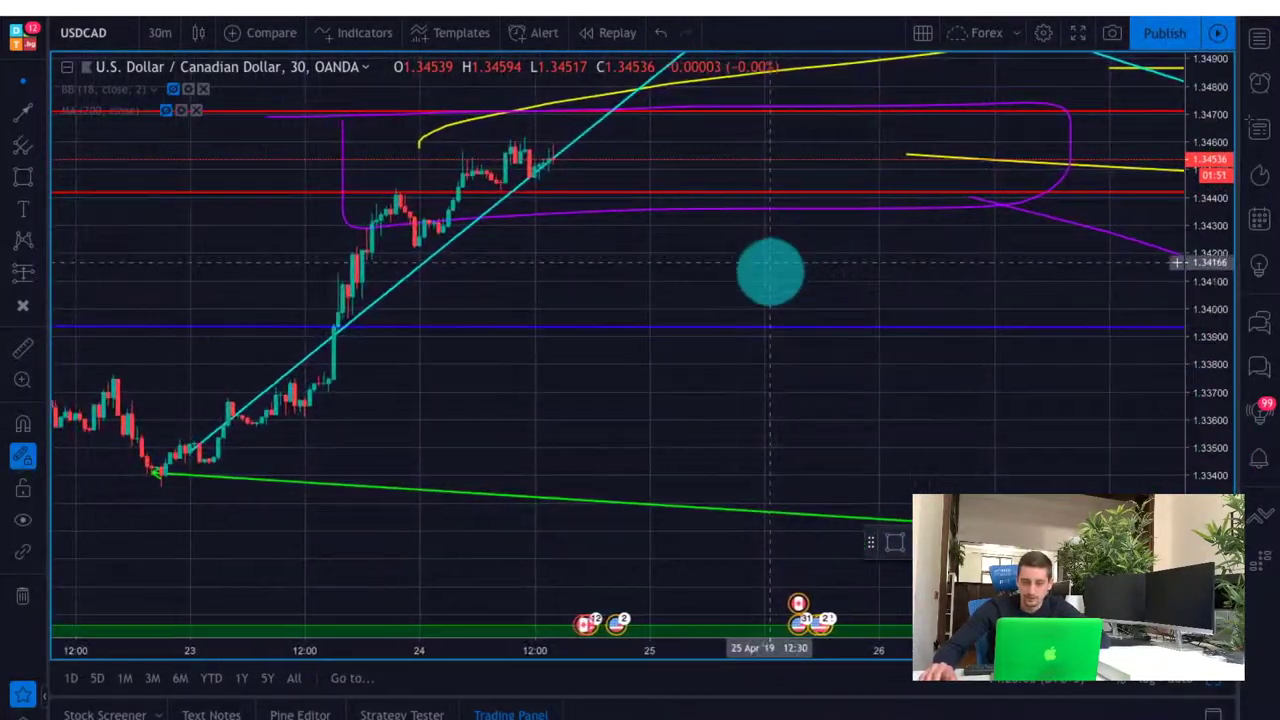
pyautogui.click(175, 90)
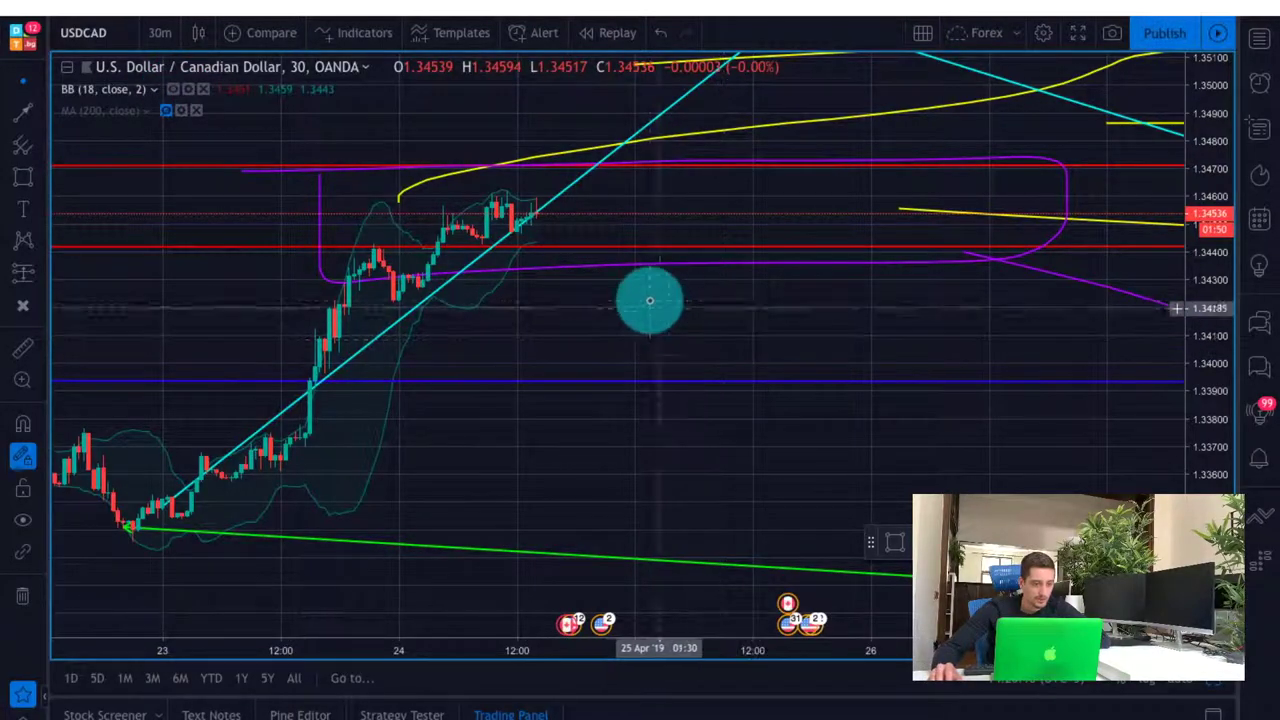
pyautogui.moveTo(699, 316); pyautogui.dragTo(800, 323)
# Draw a rectangle with blue border and fill over the latest consolidation, from 24 April 04:00 rightward, between about 1.3460 and 1.3444
pyautogui.click(894, 541)
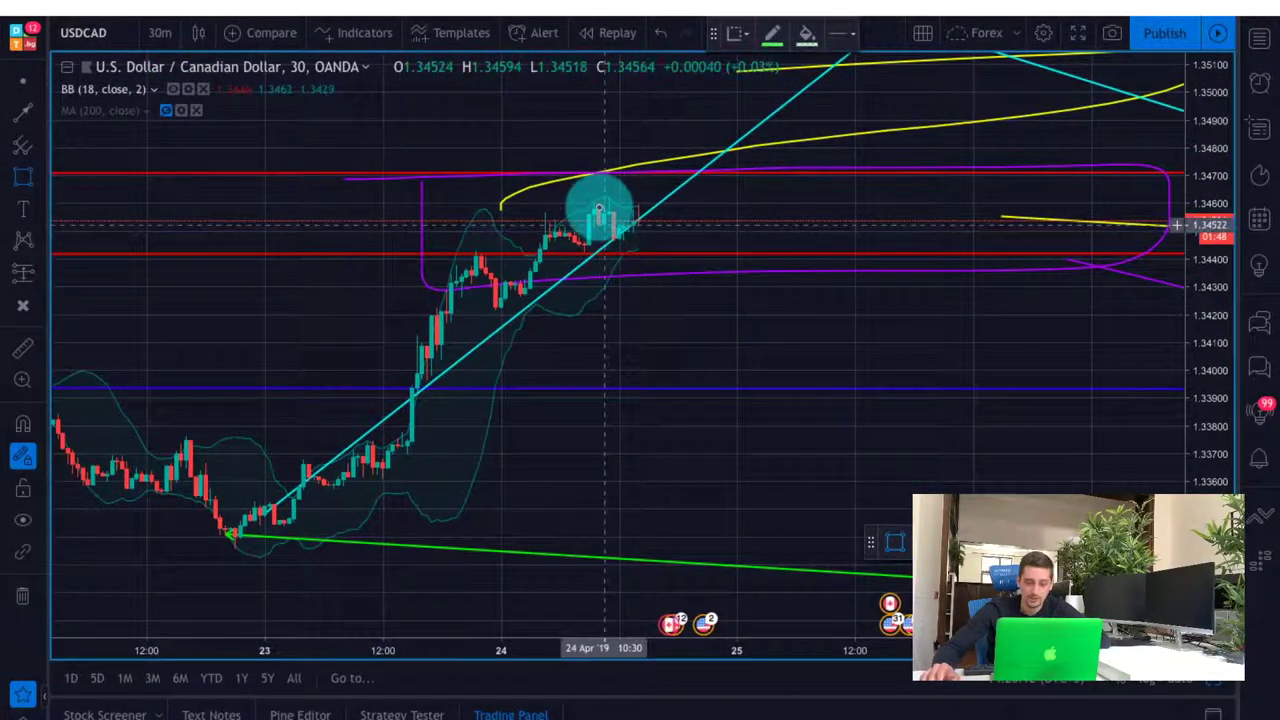
pyautogui.click(773, 35)
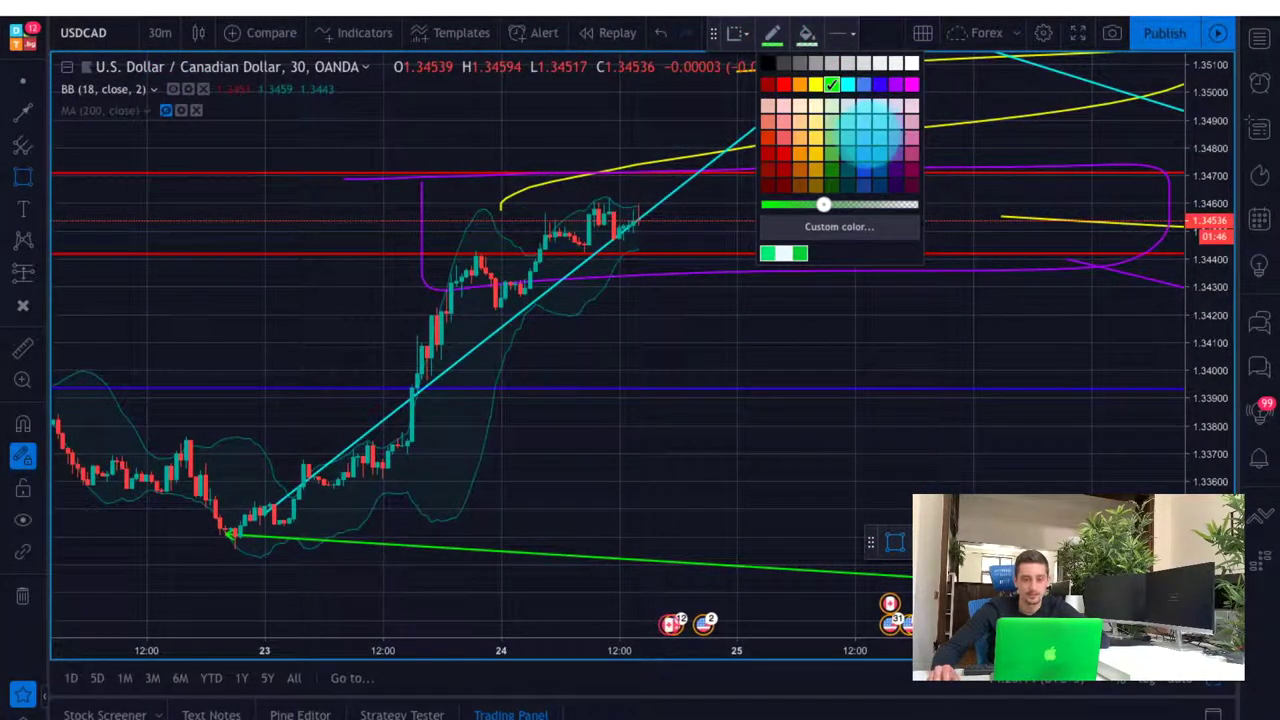
pyautogui.click(806, 34)
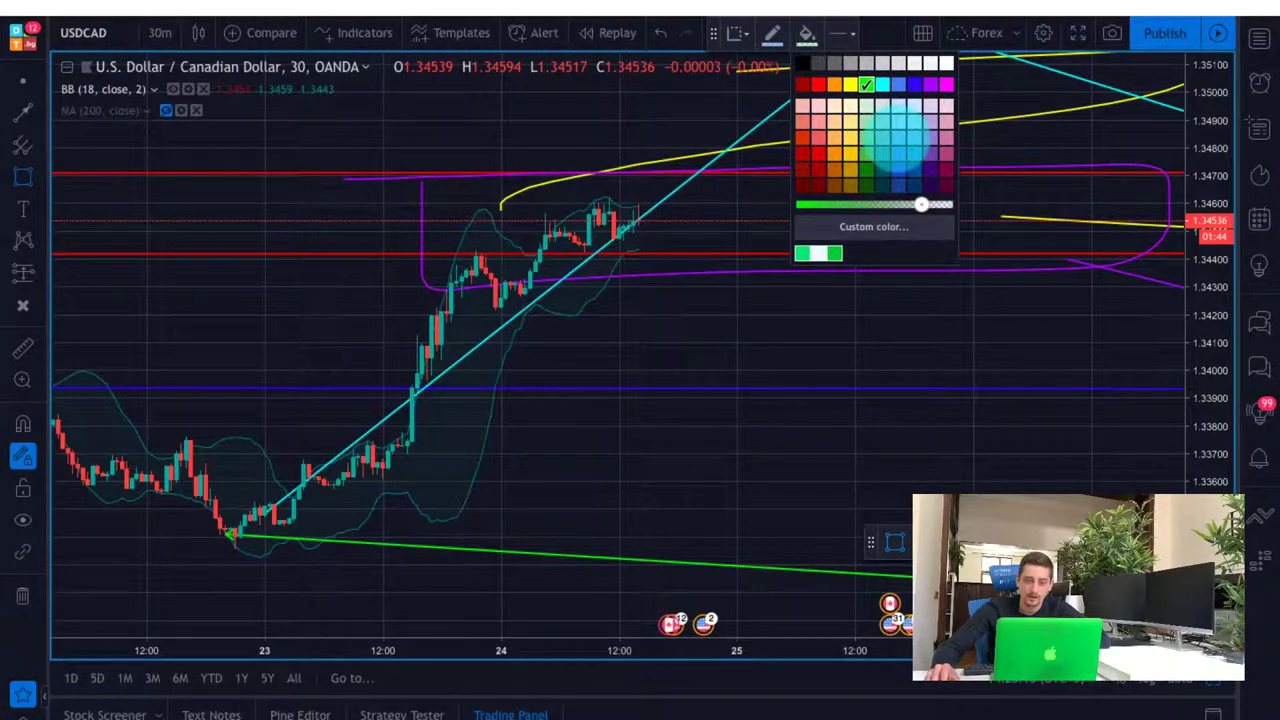
pyautogui.click(548, 227)
pyautogui.moveTo(540, 203); pyautogui.dragTo(977, 249)
pyautogui.click(977, 249)
pyautogui.scroll(-1, 977, 250)
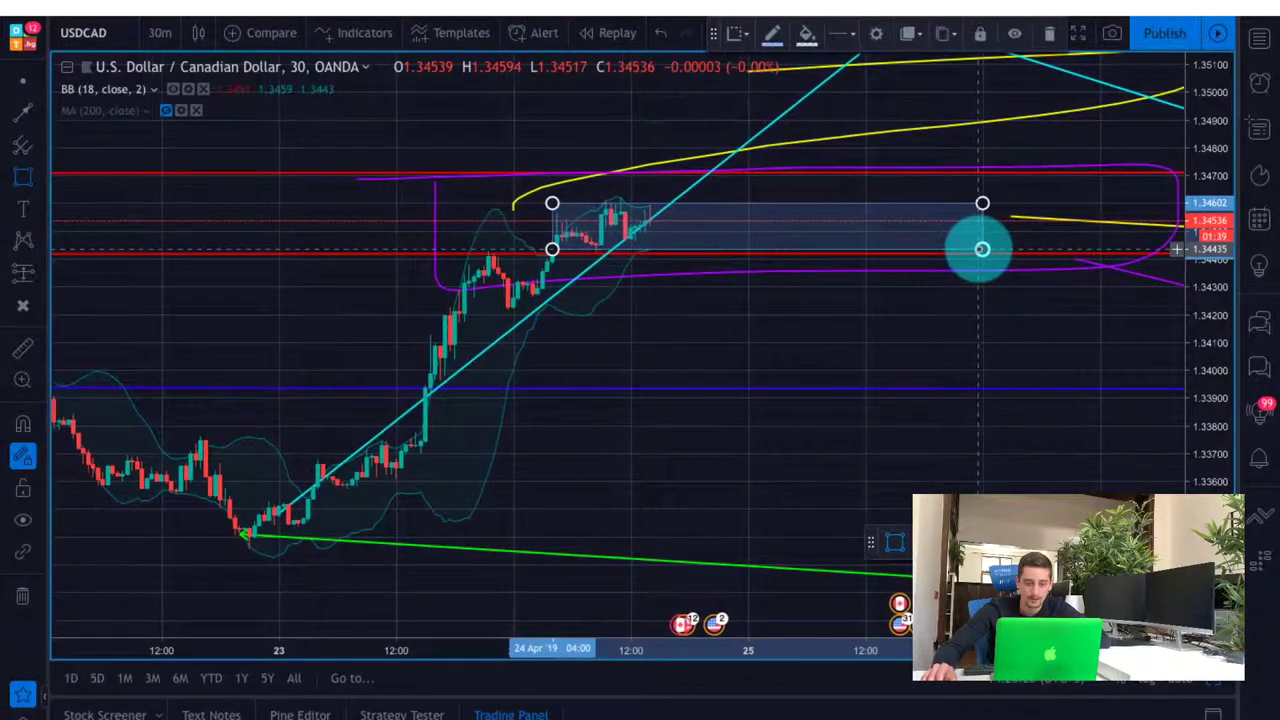